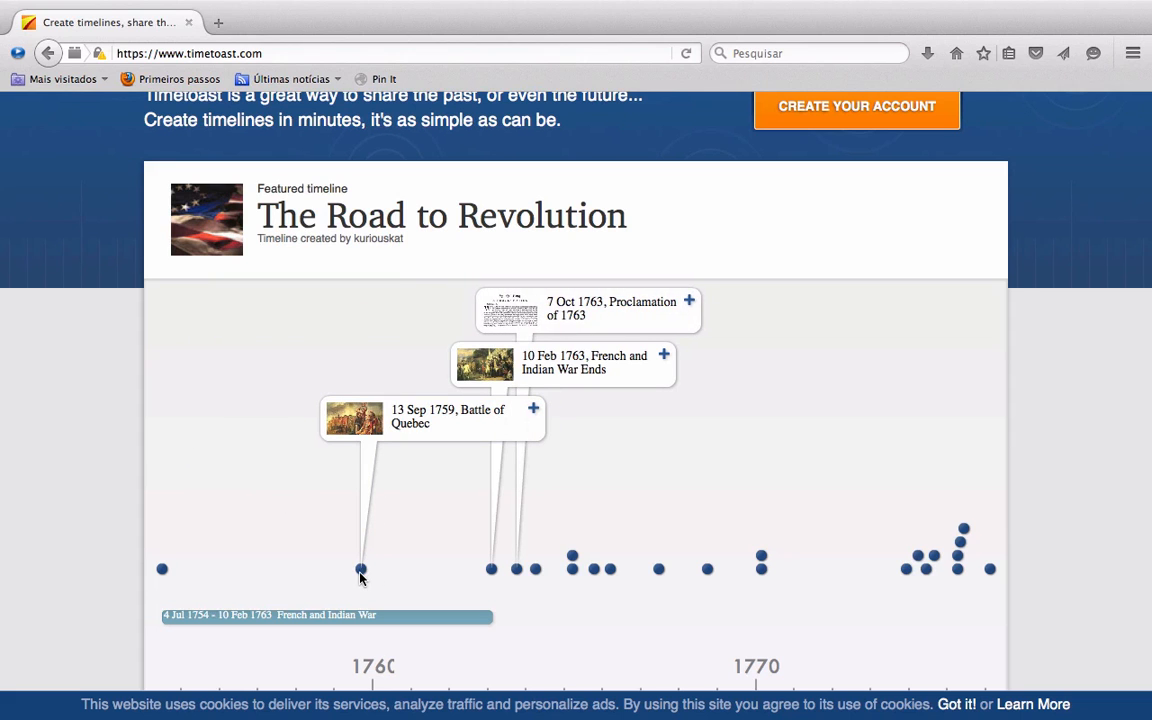
Step: View the details of the Battle of Quebec event in the featured timeline, then close them
{"action": "left_click", "coordinate": [425, 417]}
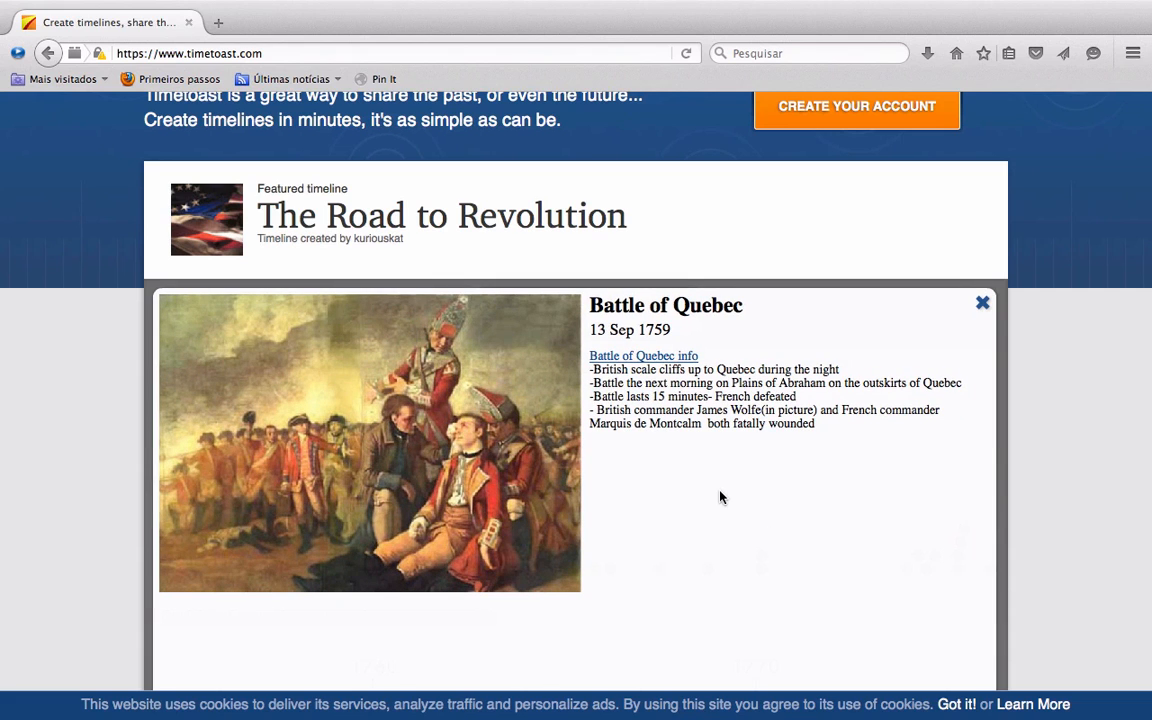
{"action": "left_click", "coordinate": [982, 302]}
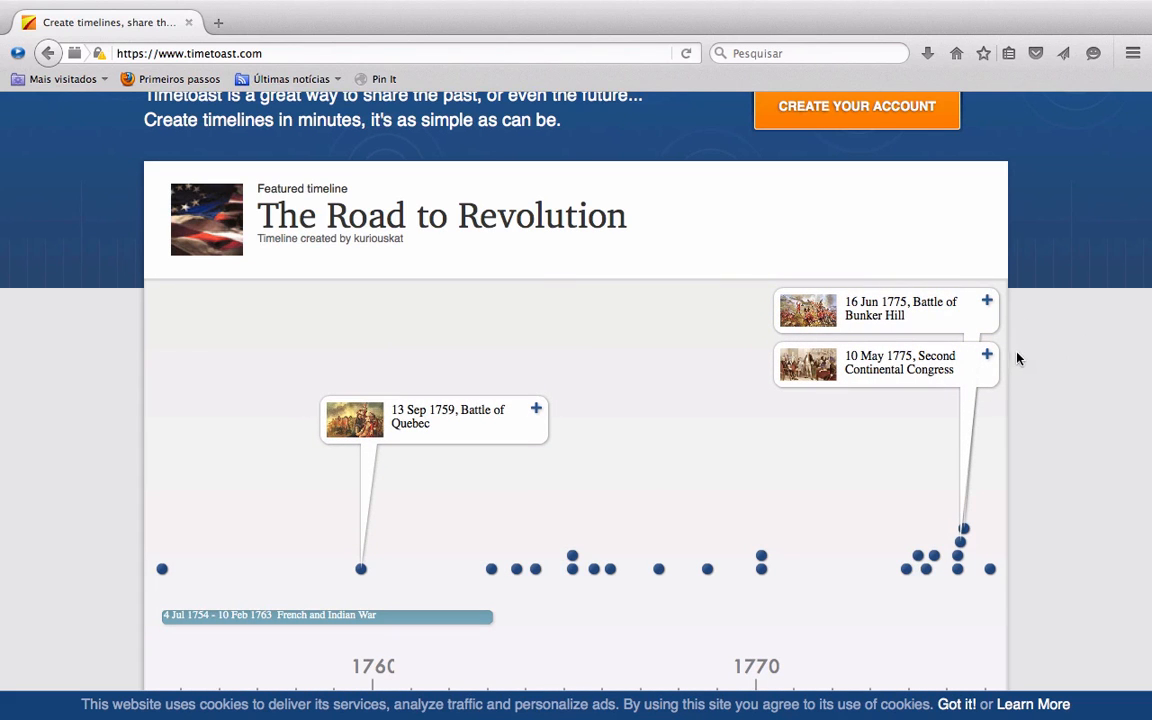
{"action": "scroll", "coordinate": [1055, 347], "scroll_direction": "up", "scroll_amount": 3}
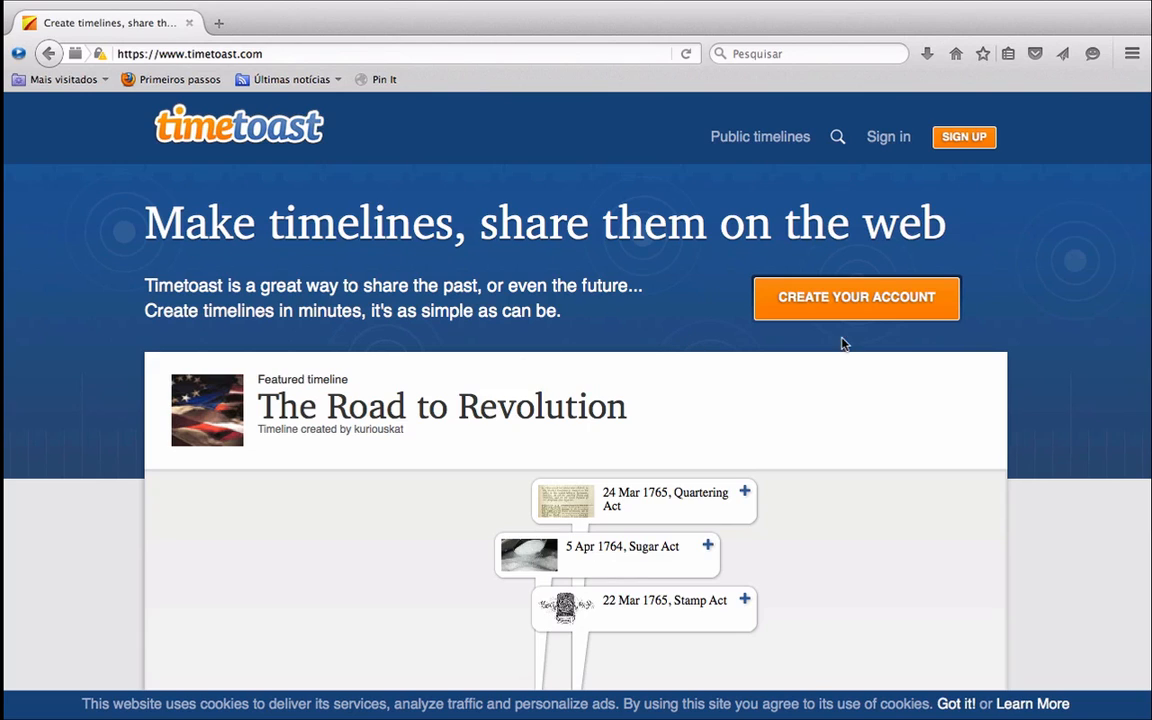
Step: Choose the free Public plan for a new account and sign in with Facebook
{"action": "left_click", "coordinate": [883, 304]}
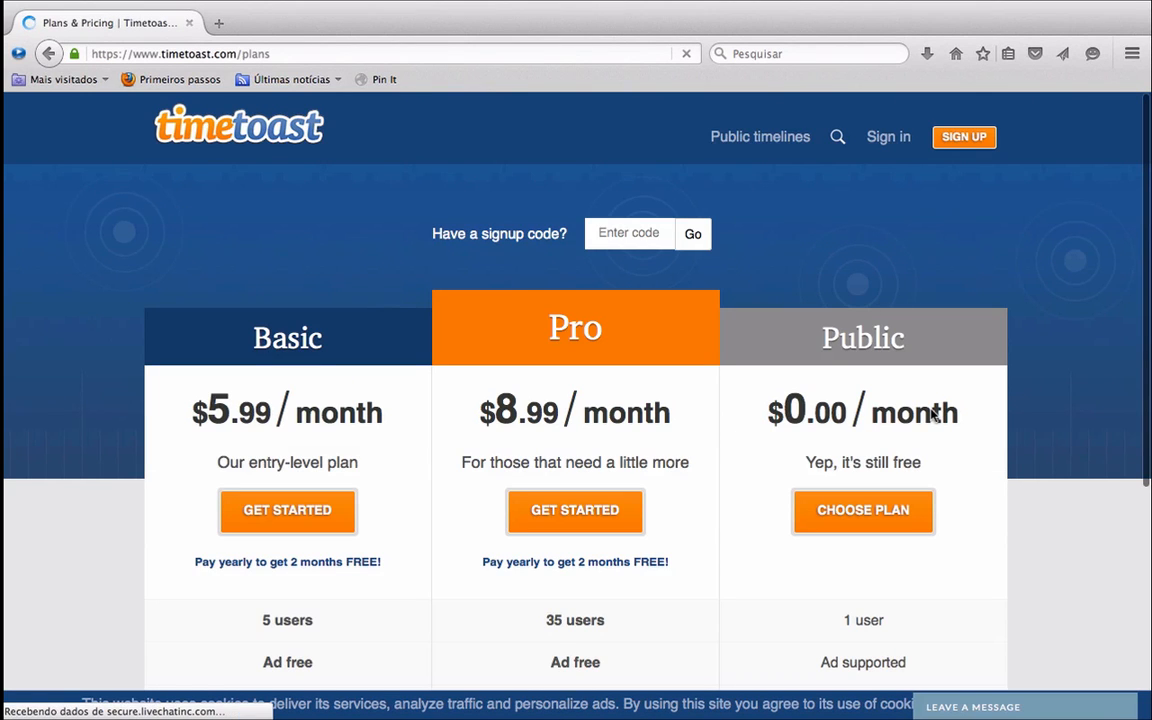
{"action": "scroll", "coordinate": [1034, 377], "scroll_direction": "down", "scroll_amount": 1}
{"action": "scroll", "coordinate": [1034, 377], "scroll_direction": "down", "scroll_amount": 1}
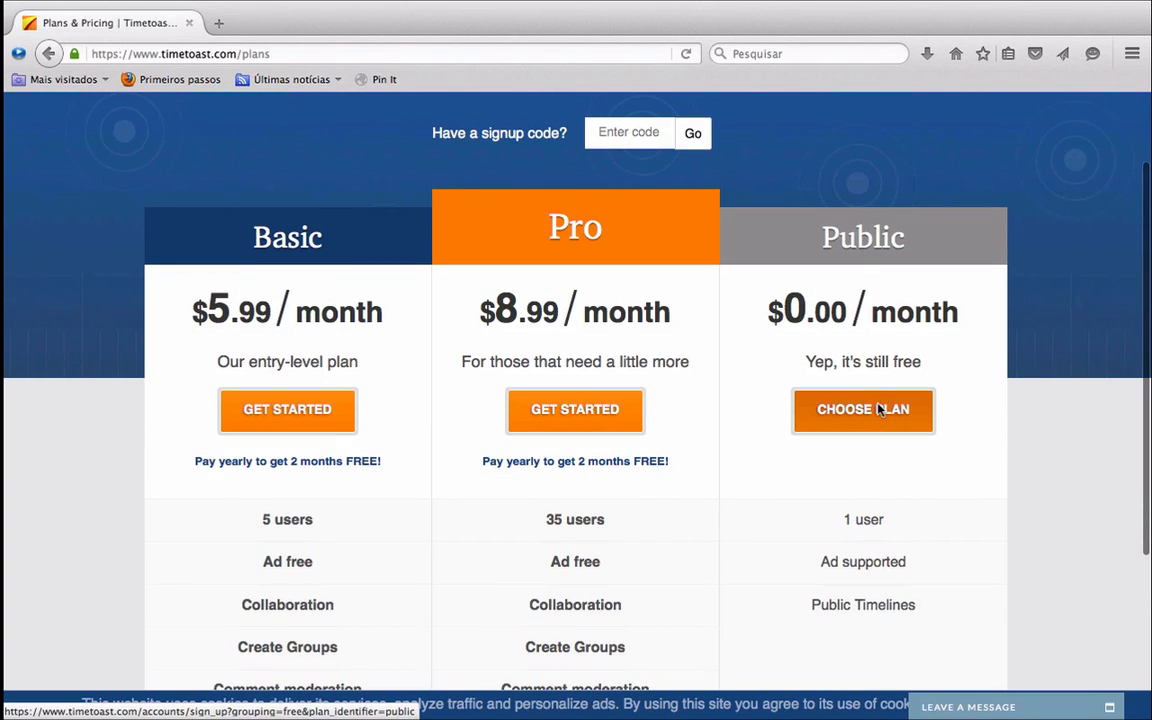
{"action": "left_click", "coordinate": [880, 408]}
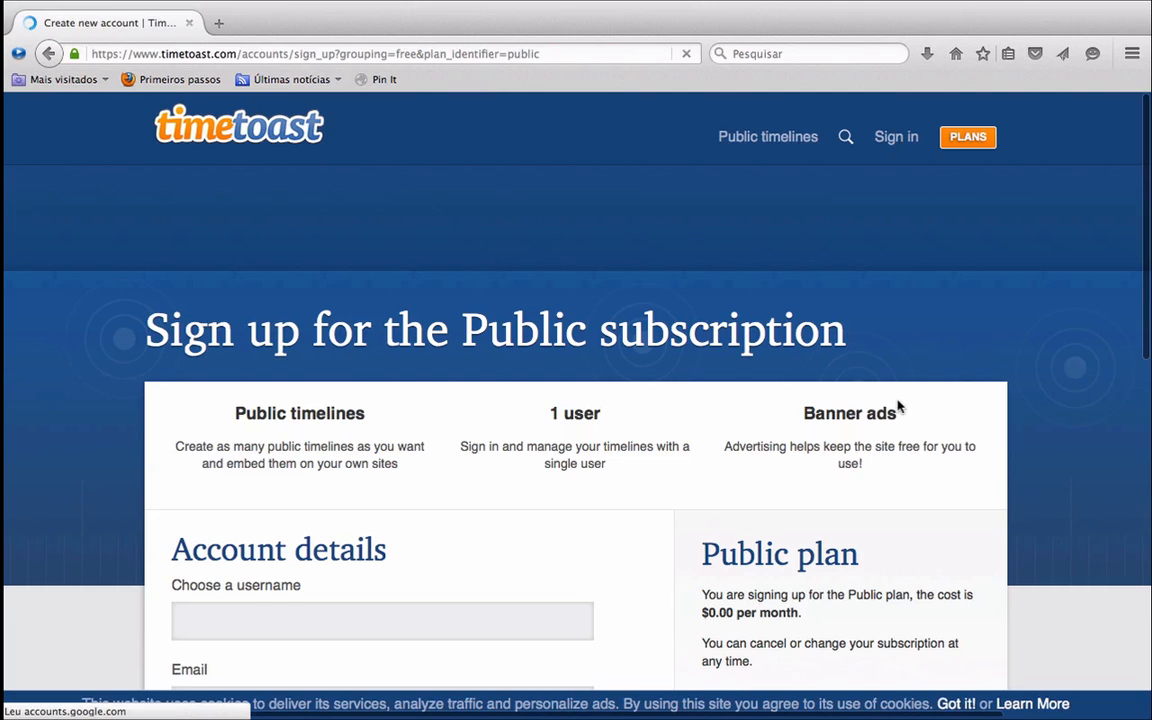
{"action": "scroll", "coordinate": [900, 405], "scroll_direction": "down", "scroll_amount": 4}
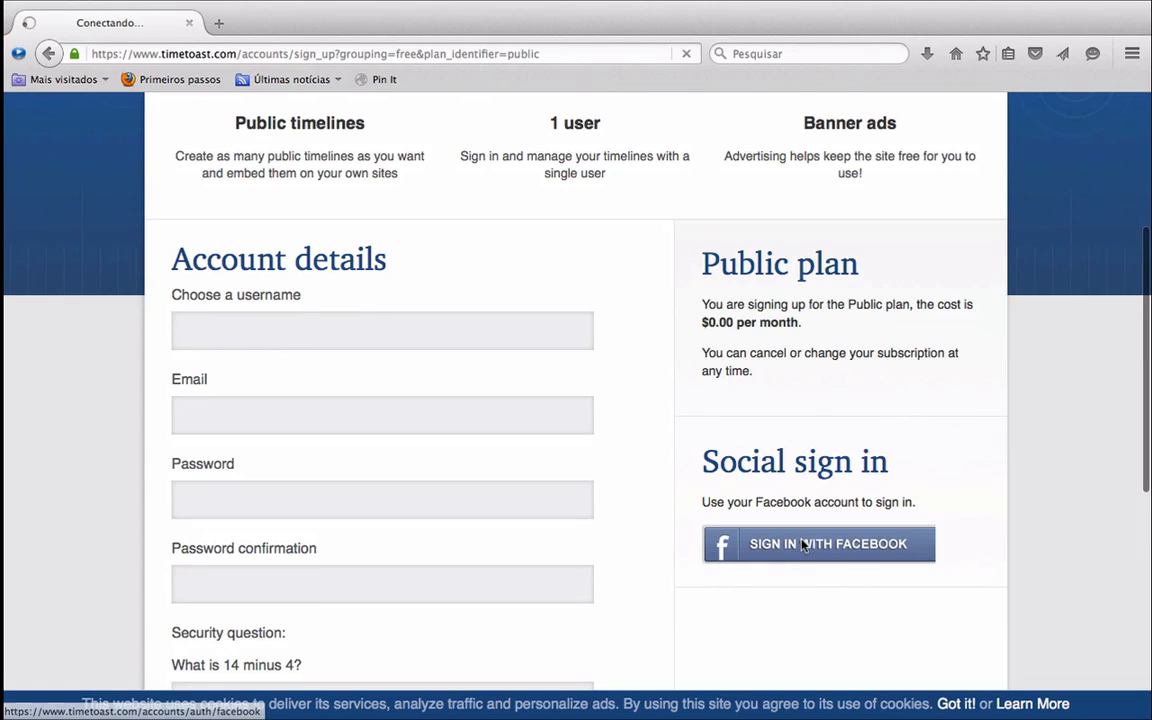
{"action": "left_click", "coordinate": [802, 543]}
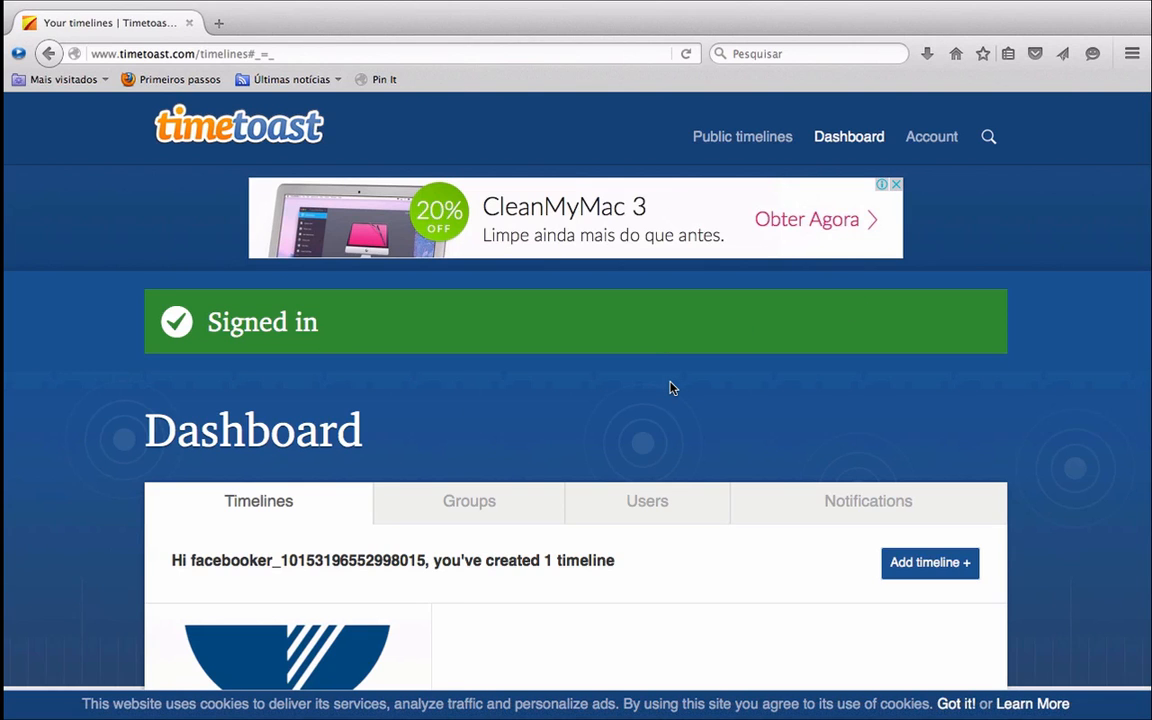
Step: Start a new timeline from the dashboard and title it "História da Computação"
{"action": "scroll", "coordinate": [699, 373], "scroll_direction": "down", "scroll_amount": 3}
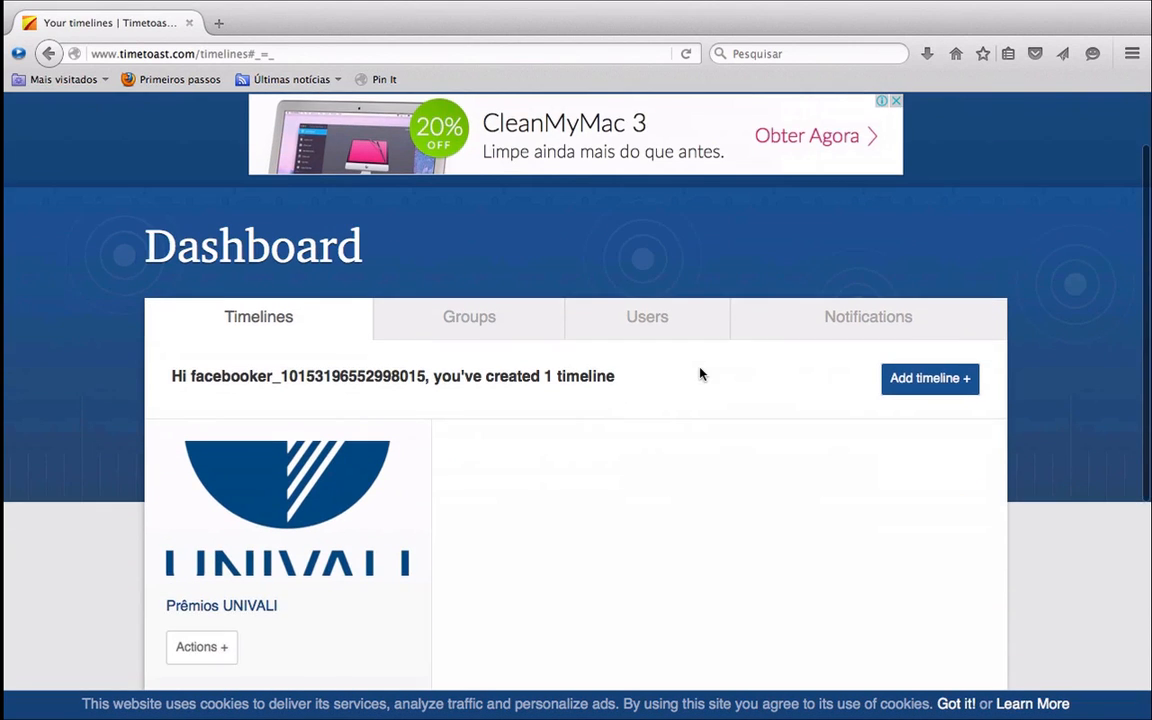
{"action": "scroll", "coordinate": [700, 373], "scroll_direction": "up", "scroll_amount": 1}
{"action": "scroll", "coordinate": [706, 370], "scroll_direction": "down", "scroll_amount": 2}
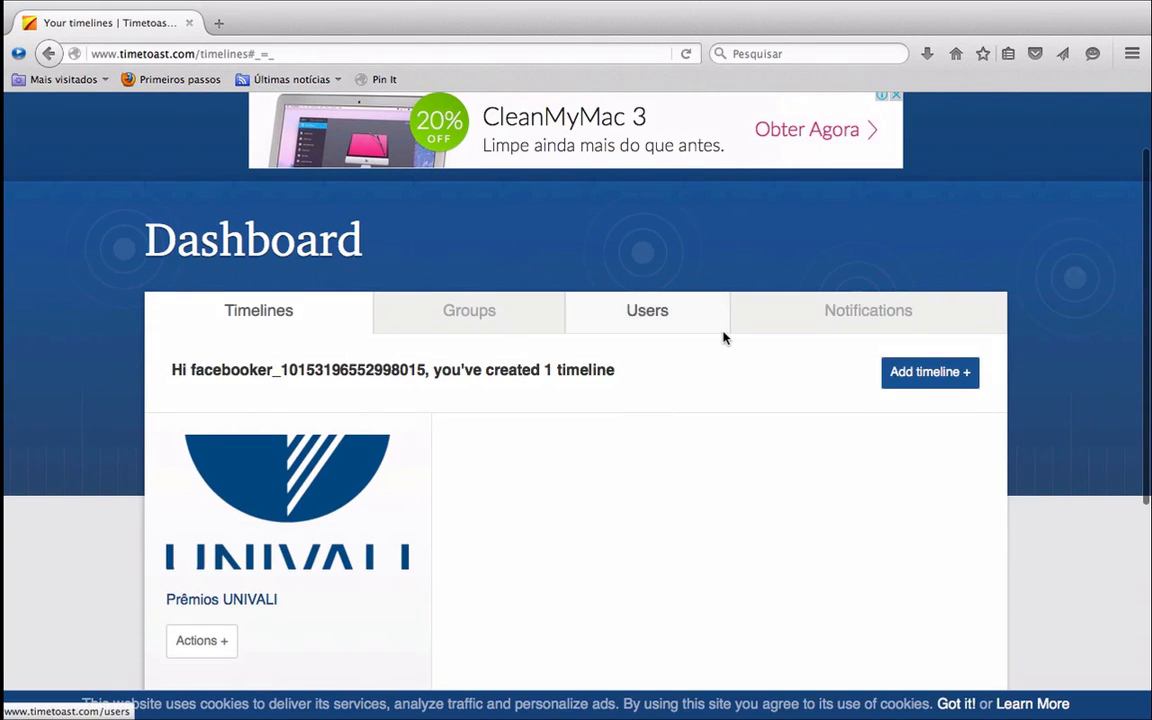
{"action": "scroll", "coordinate": [722, 334], "scroll_direction": "up", "scroll_amount": 1}
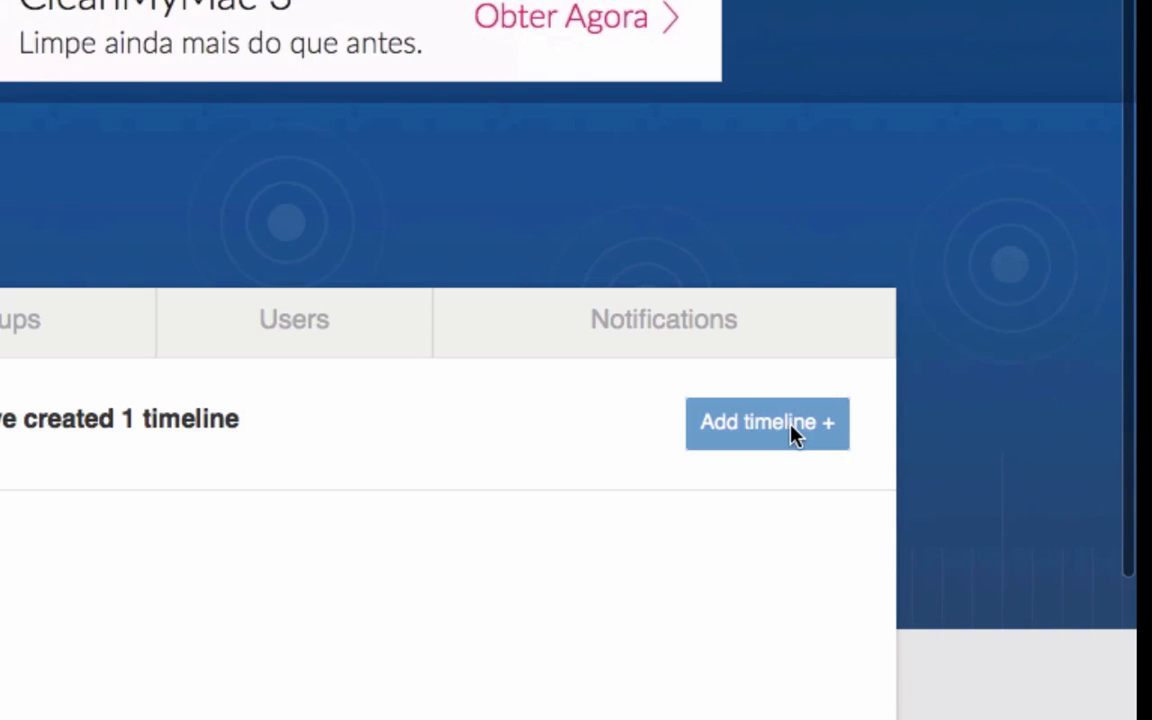
{"action": "left_click", "coordinate": [783, 432]}
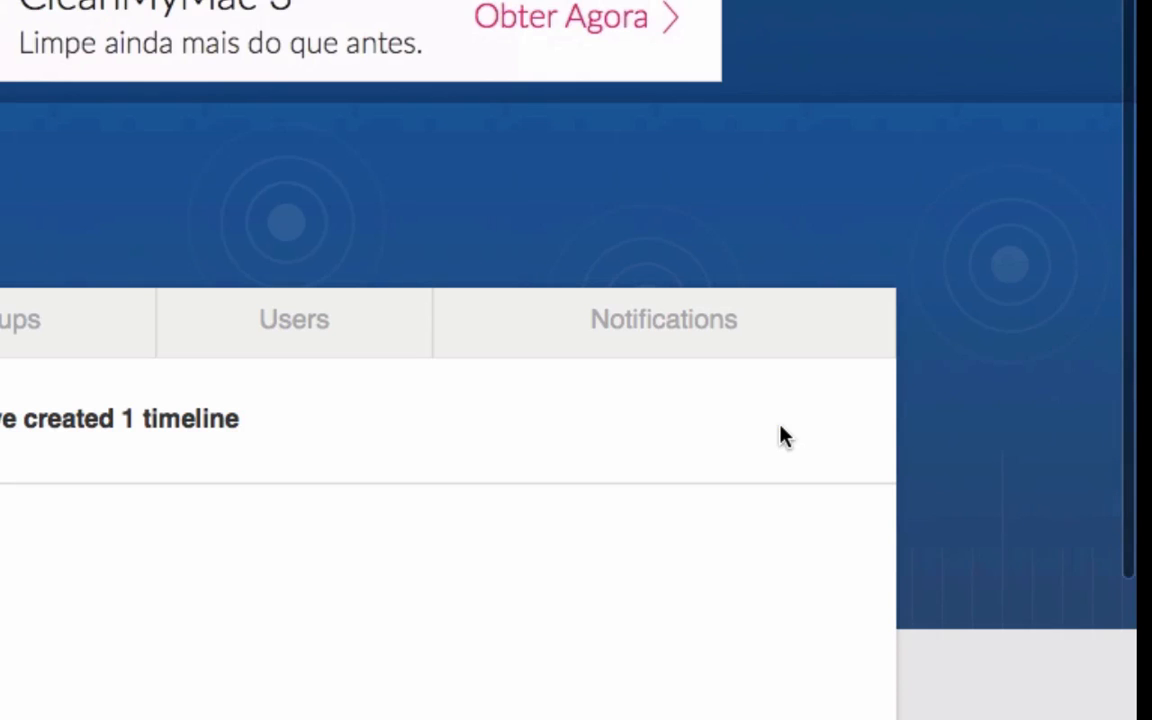
{"action": "scroll", "coordinate": [921, 444], "scroll_direction": "down", "scroll_amount": 5}
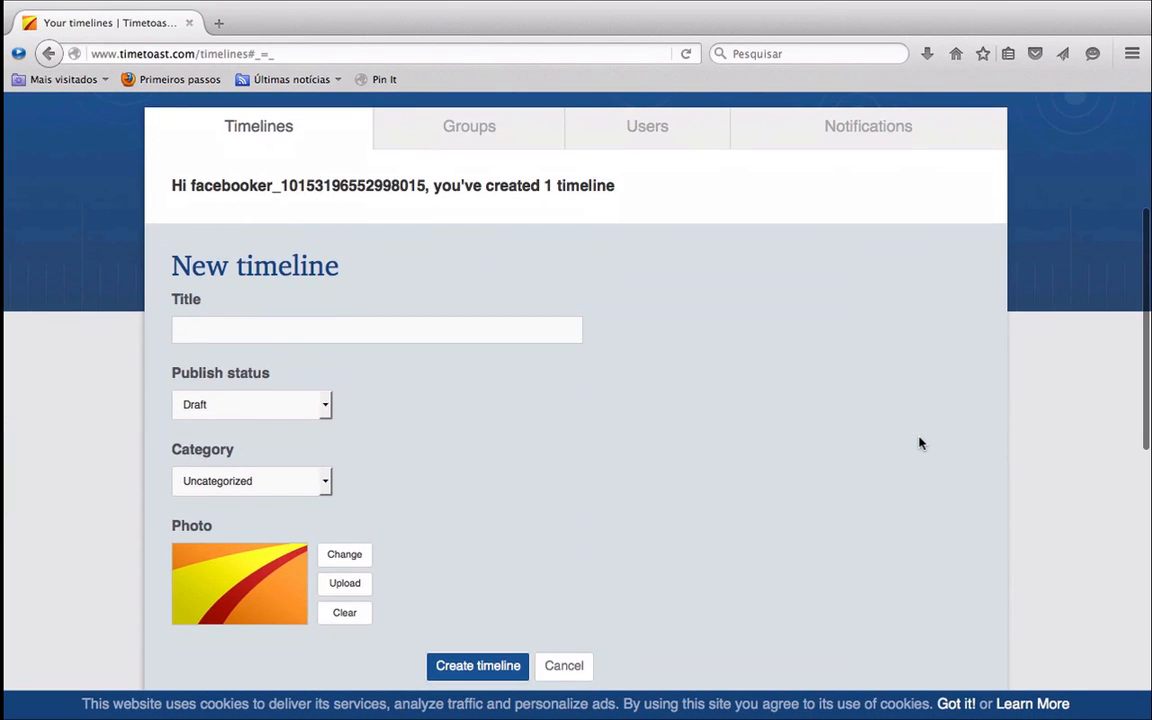
{"action": "left_click", "coordinate": [511, 340]}
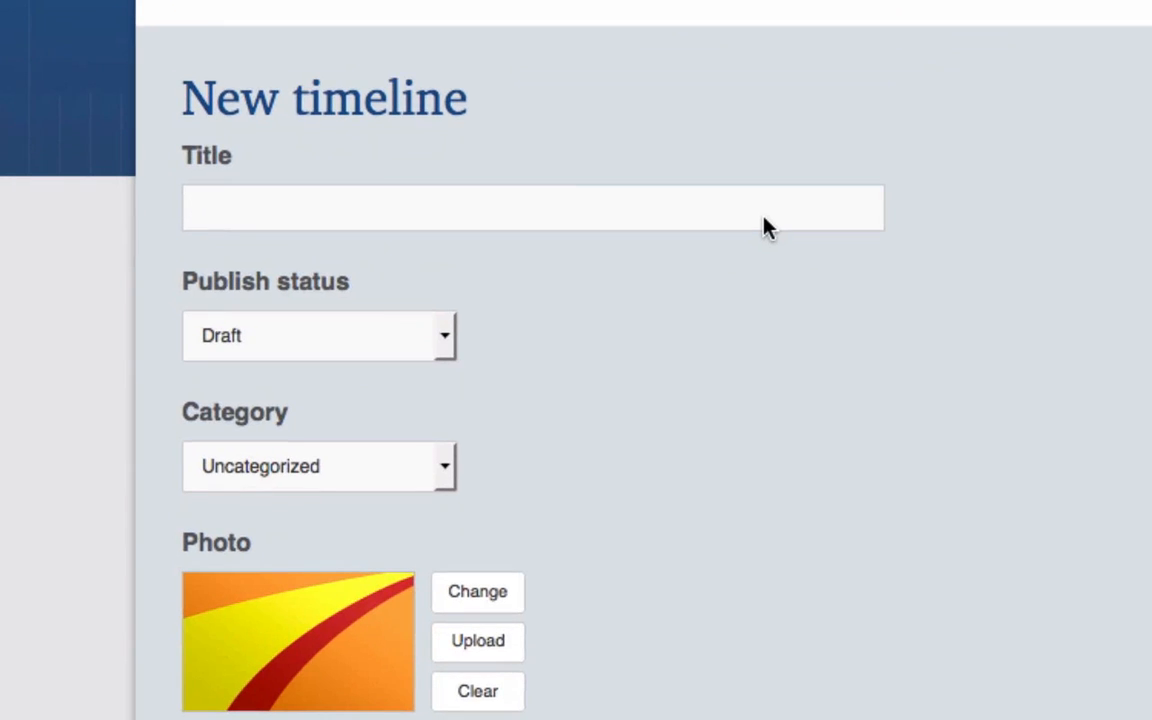
{"action": "type", "text": "História da C"}
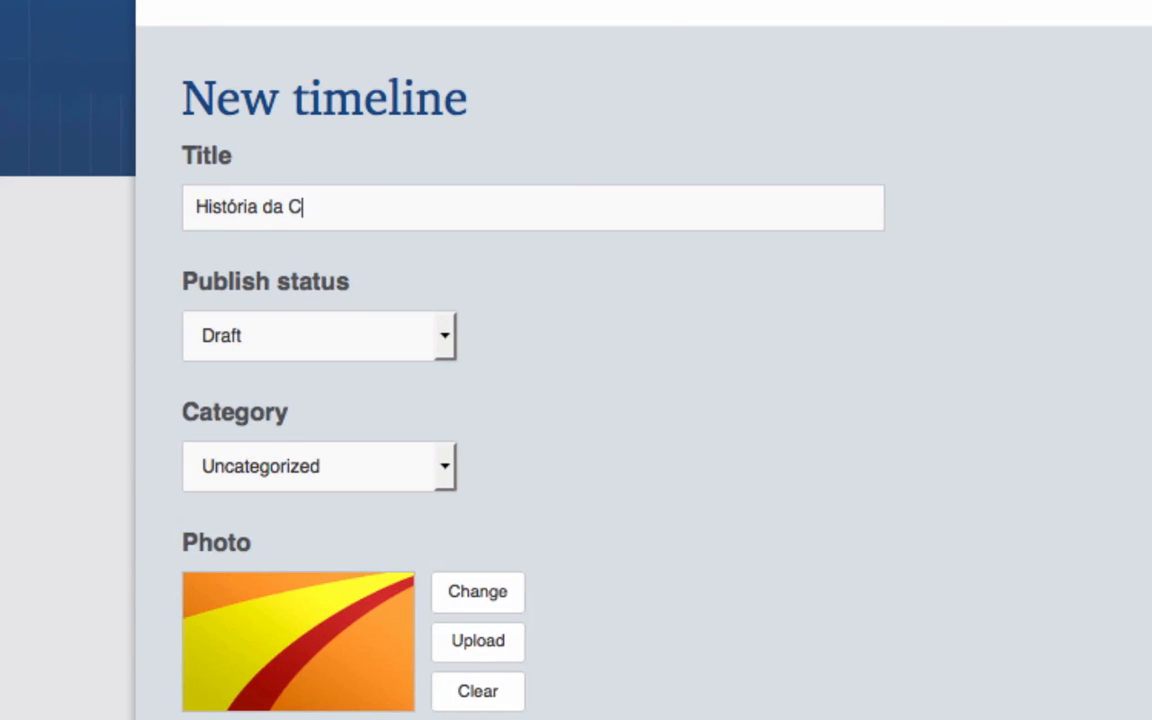
{"action": "type", "text": "omputação"}
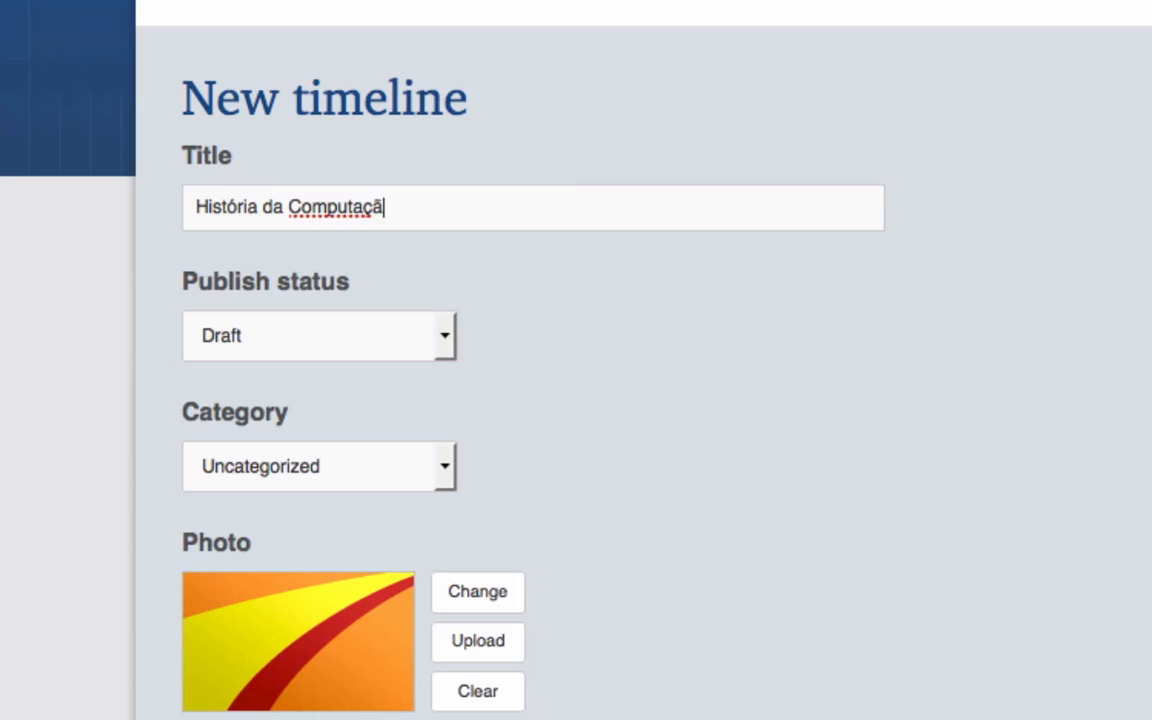
Step: Set the new timeline's publish status to Public and its category to History
{"action": "left_click", "coordinate": [453, 338]}
{"action": "left_click", "coordinate": [398, 393]}
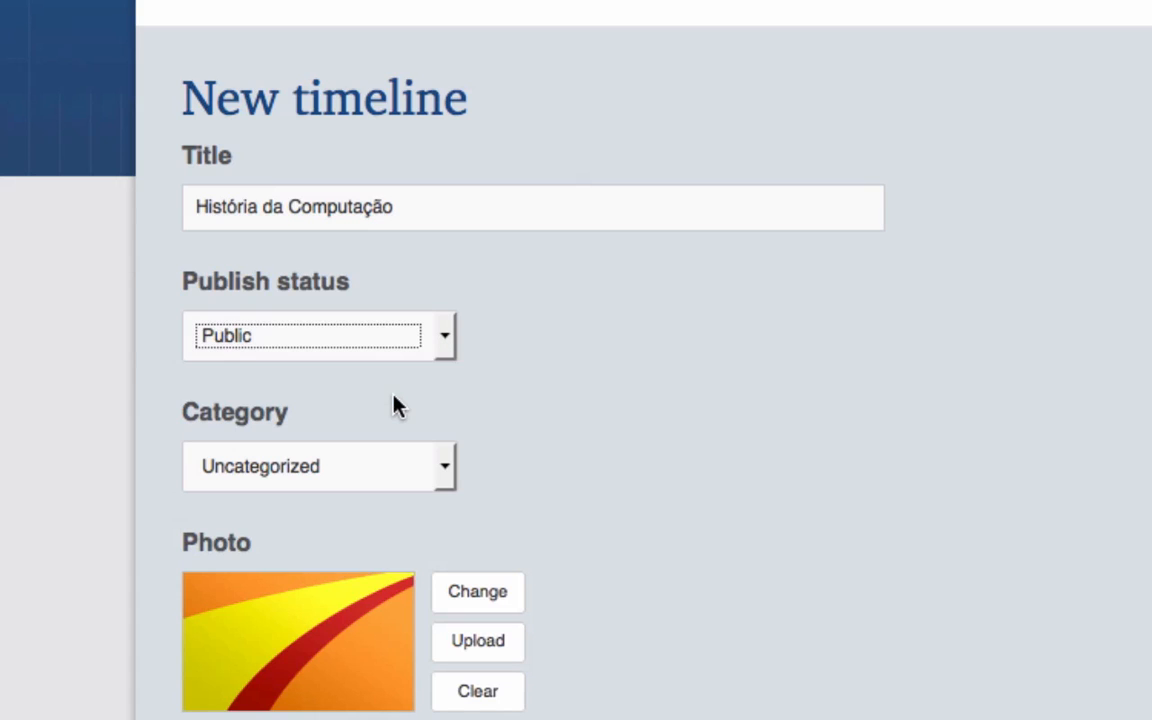
{"action": "left_click", "coordinate": [448, 472]}
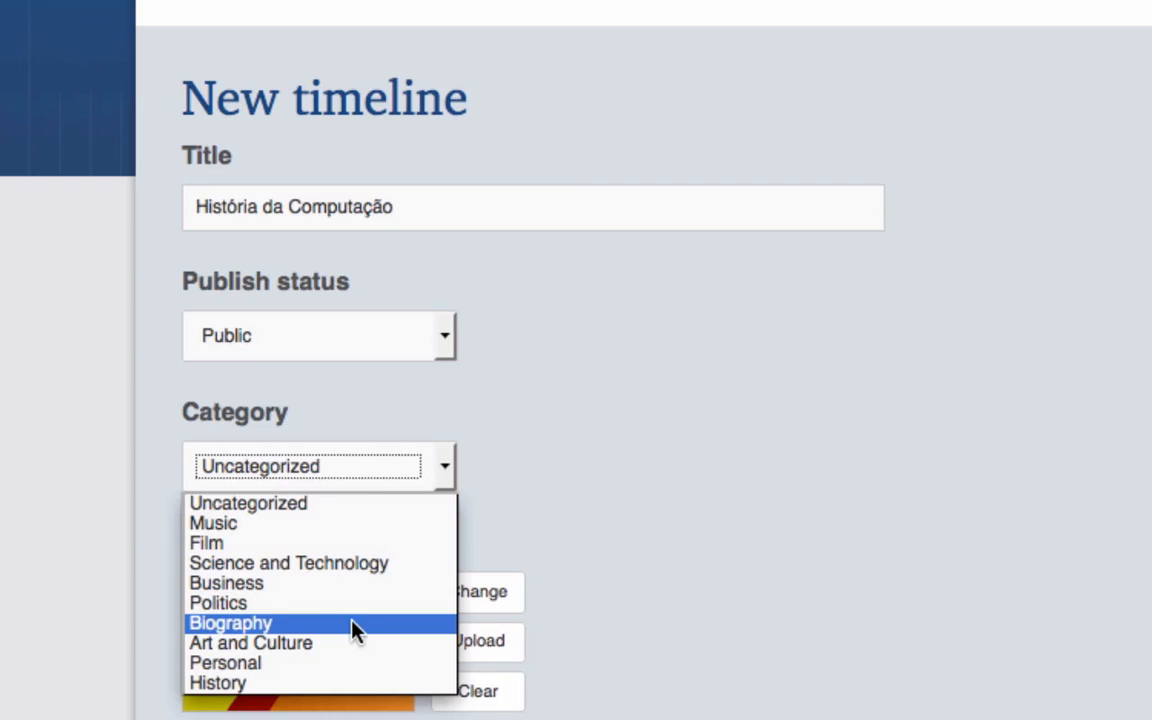
{"action": "left_click", "coordinate": [326, 684]}
Step: Upload ivan-sutherland.jpg as the timeline's photo and create the timeline
{"action": "scroll", "coordinate": [950, 495], "scroll_direction": "down", "scroll_amount": 5}
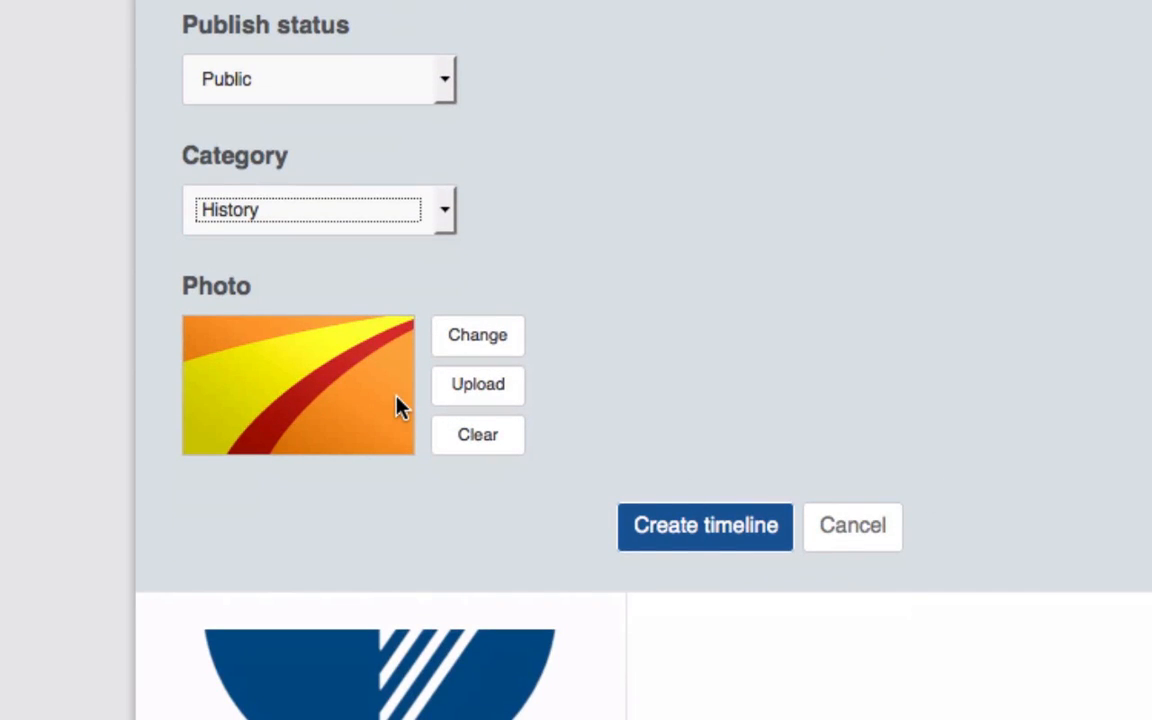
{"action": "left_click", "coordinate": [481, 392]}
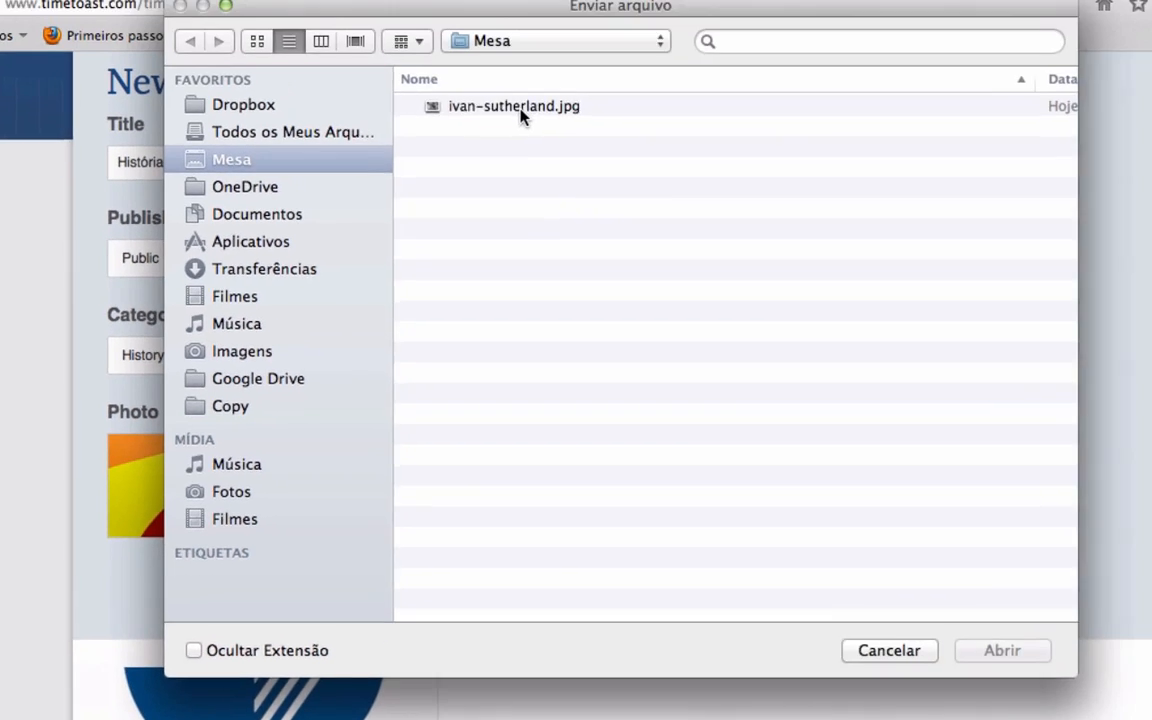
{"action": "double_click", "coordinate": [520, 108]}
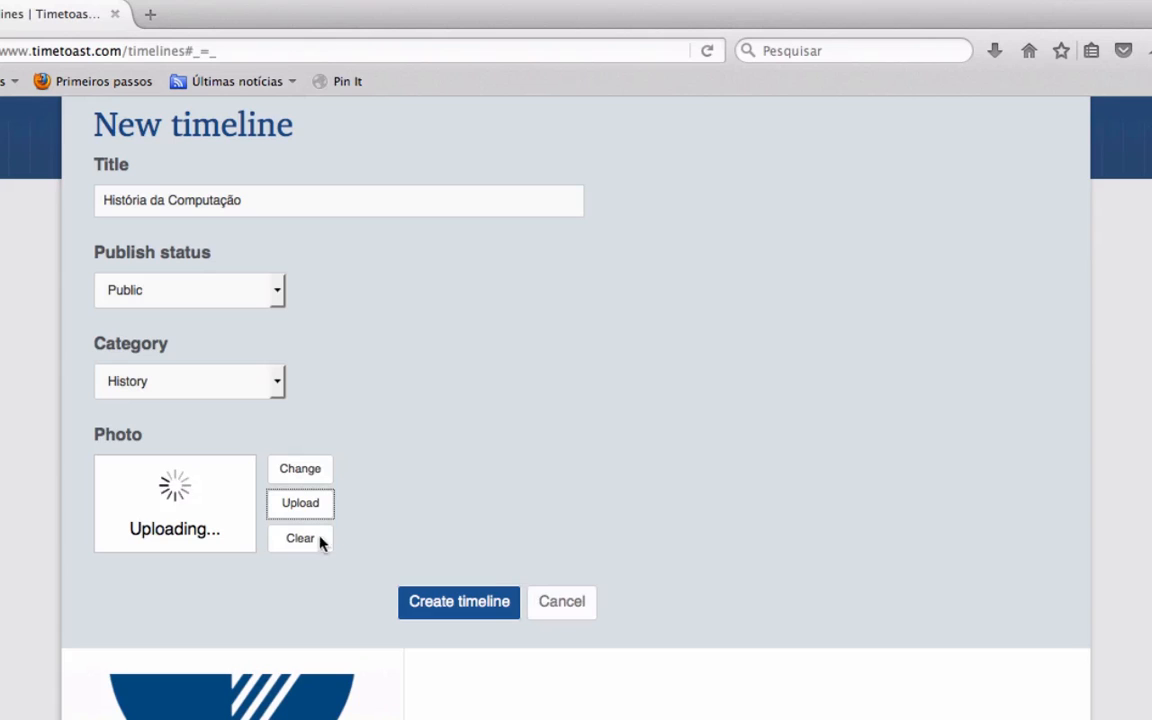
{"action": "left_click", "coordinate": [481, 607]}
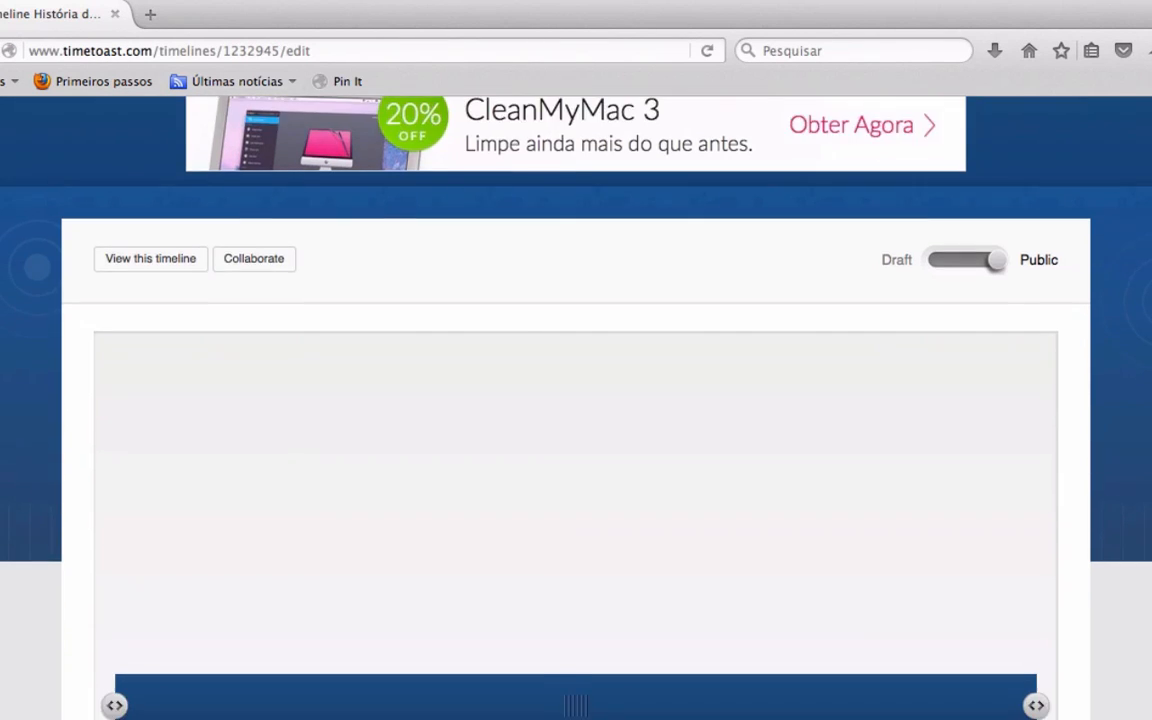
Step: Review the timeline's editable title, category and picture details, then close them without making changes
{"action": "scroll", "coordinate": [576, 400], "scroll_direction": "down", "scroll_amount": 2}
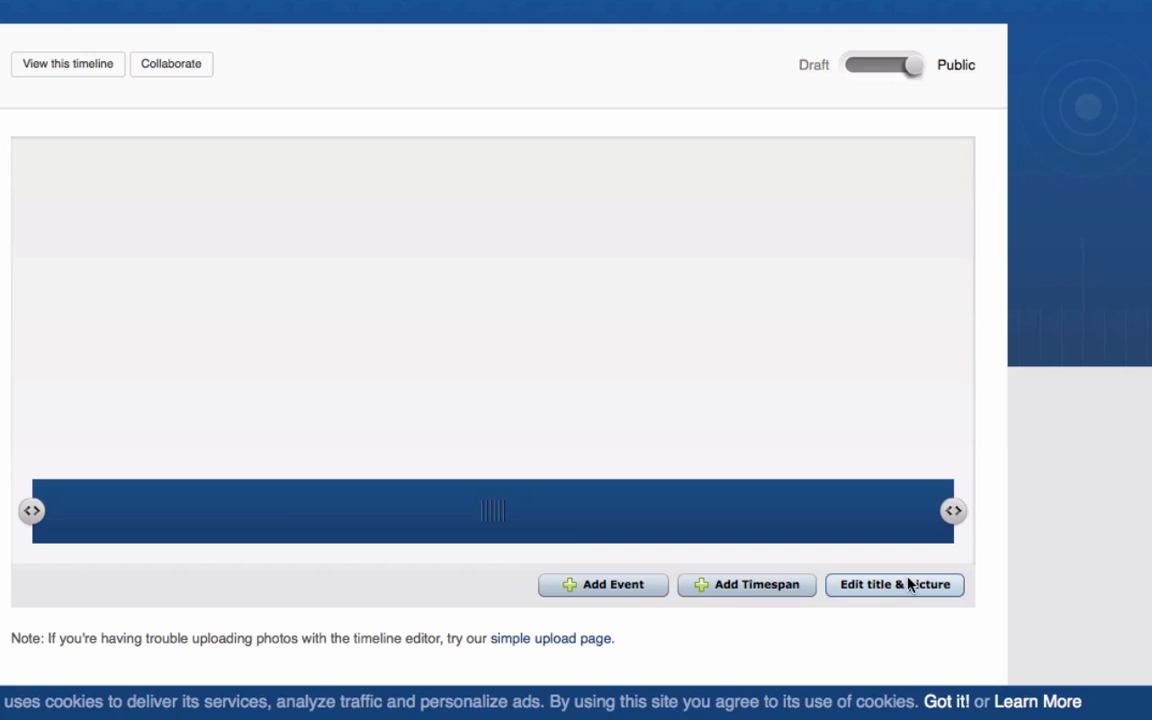
{"action": "scroll", "coordinate": [908, 582], "scroll_direction": "up", "scroll_amount": 2}
{"action": "scroll", "coordinate": [908, 582], "scroll_direction": "down", "scroll_amount": 4}
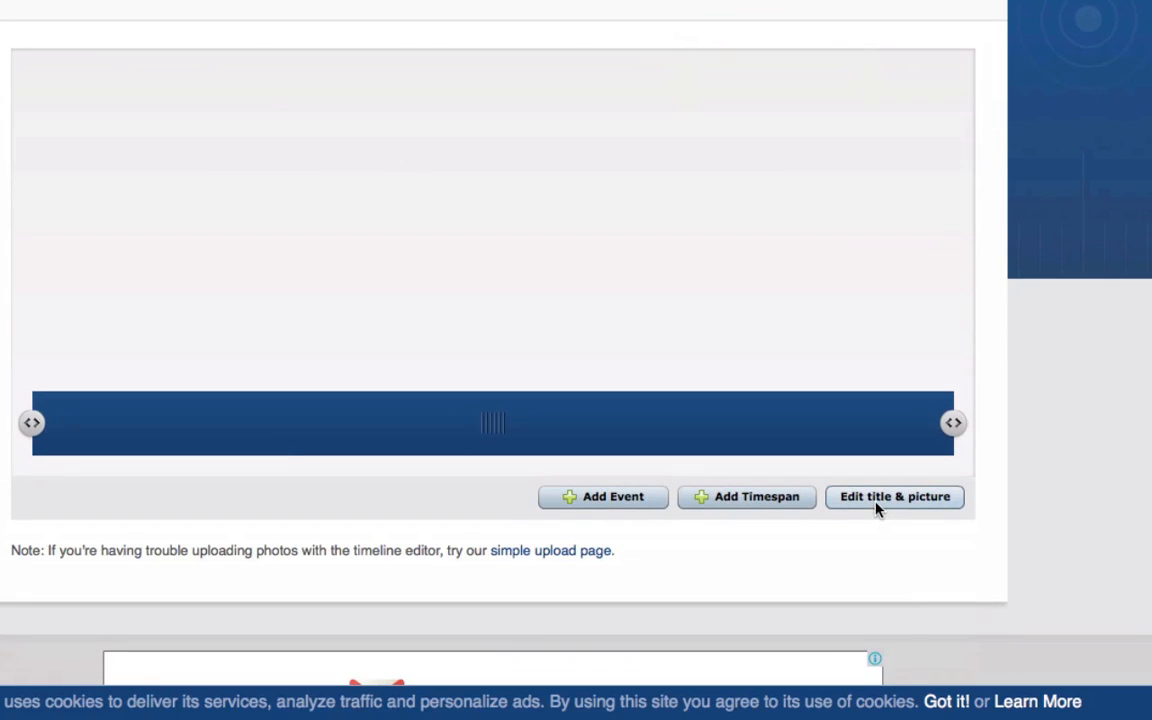
{"action": "left_click", "coordinate": [877, 503]}
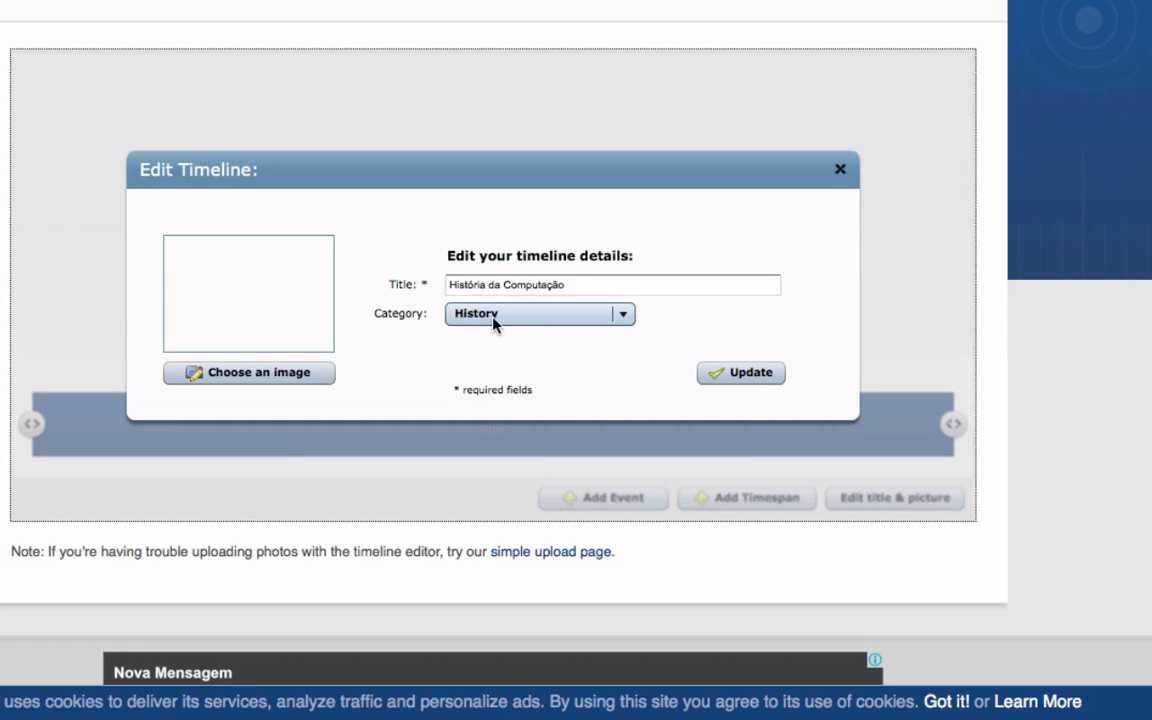
{"action": "left_click", "coordinate": [840, 170]}
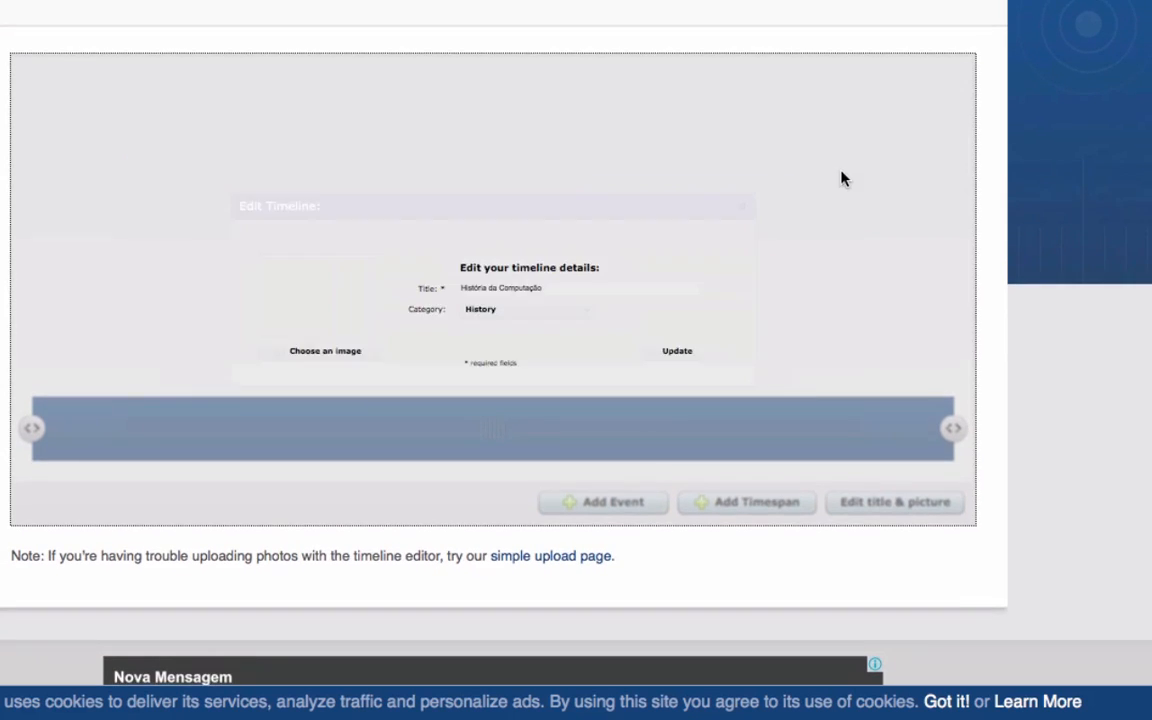
Step: Start a new event titled "Início da História" and set its year to 1974
{"action": "scroll", "coordinate": [1036, 316], "scroll_direction": "up", "scroll_amount": 2}
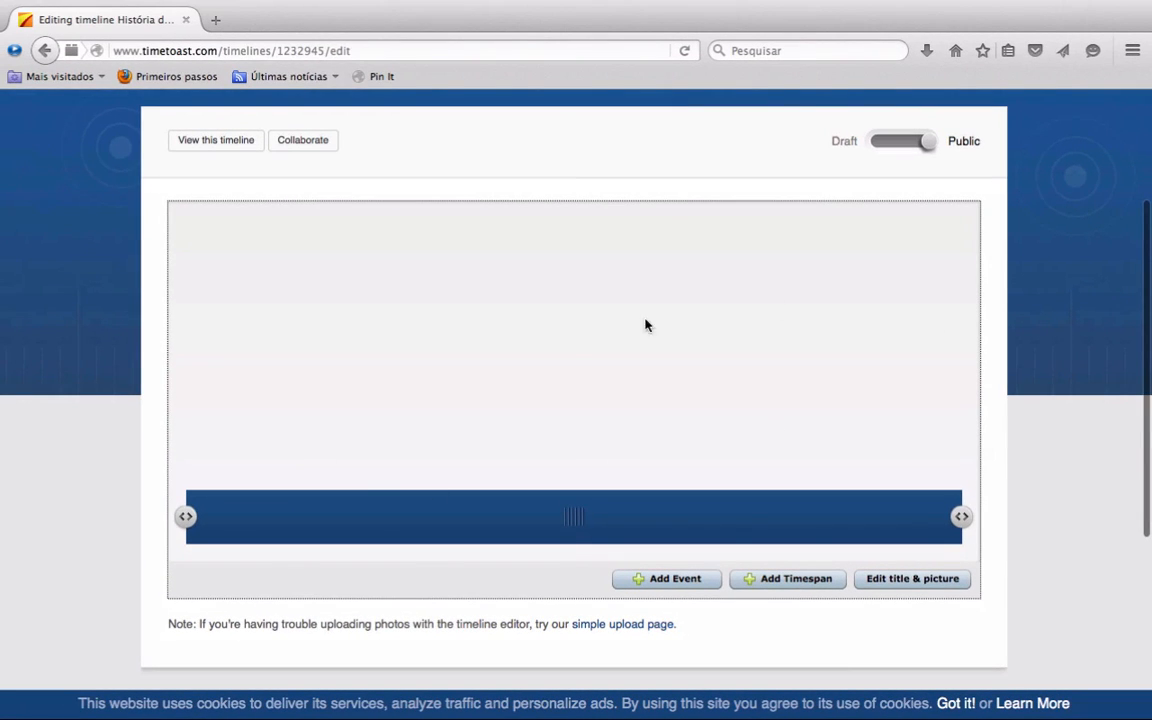
{"action": "left_click", "coordinate": [671, 582]}
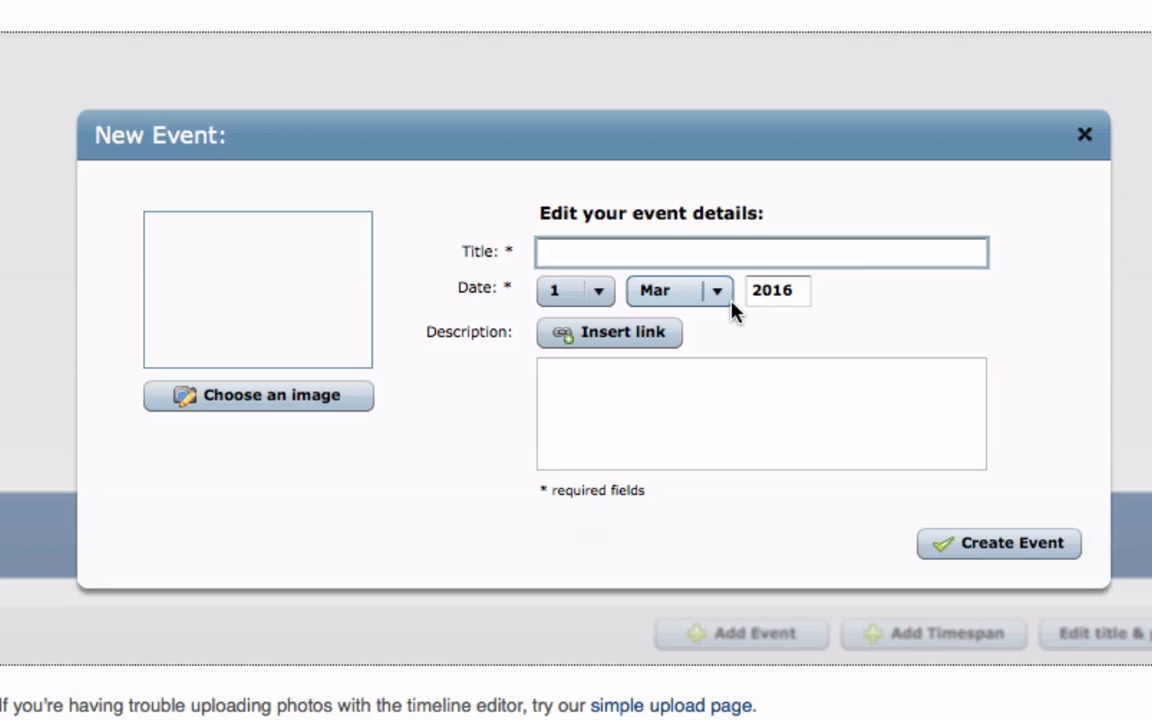
{"action": "type", "text": "Início da História"}
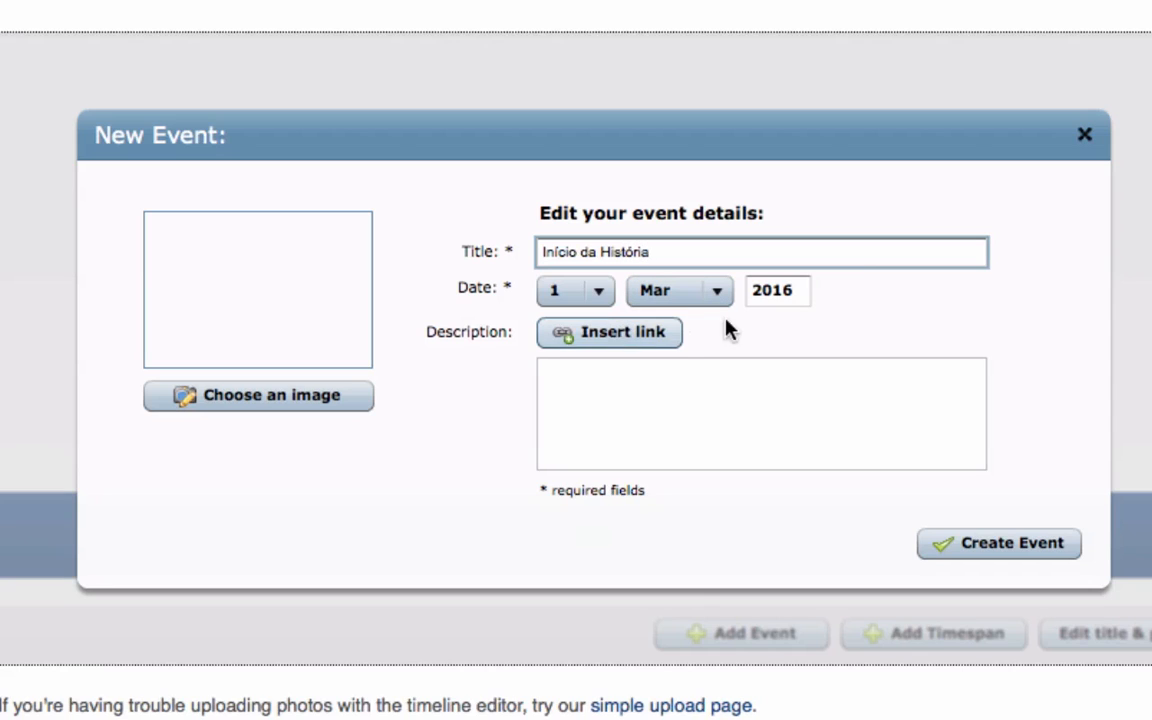
{"action": "double_click", "coordinate": [790, 294]}
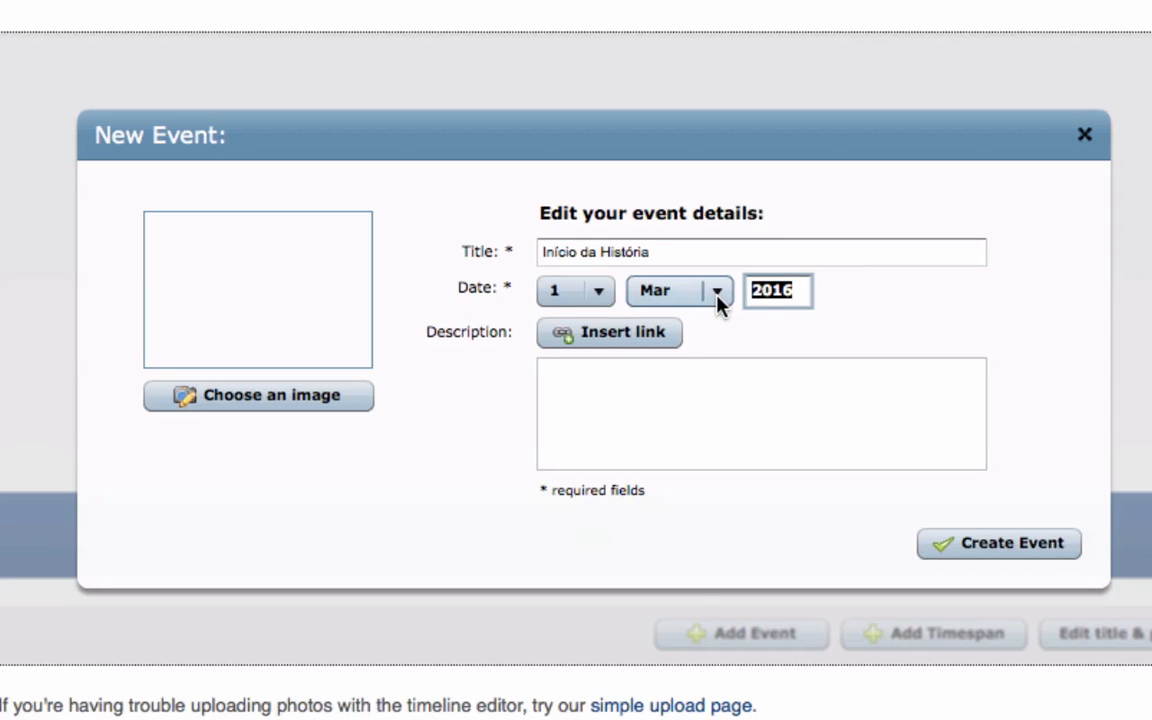
{"action": "type", "text": "1974"}
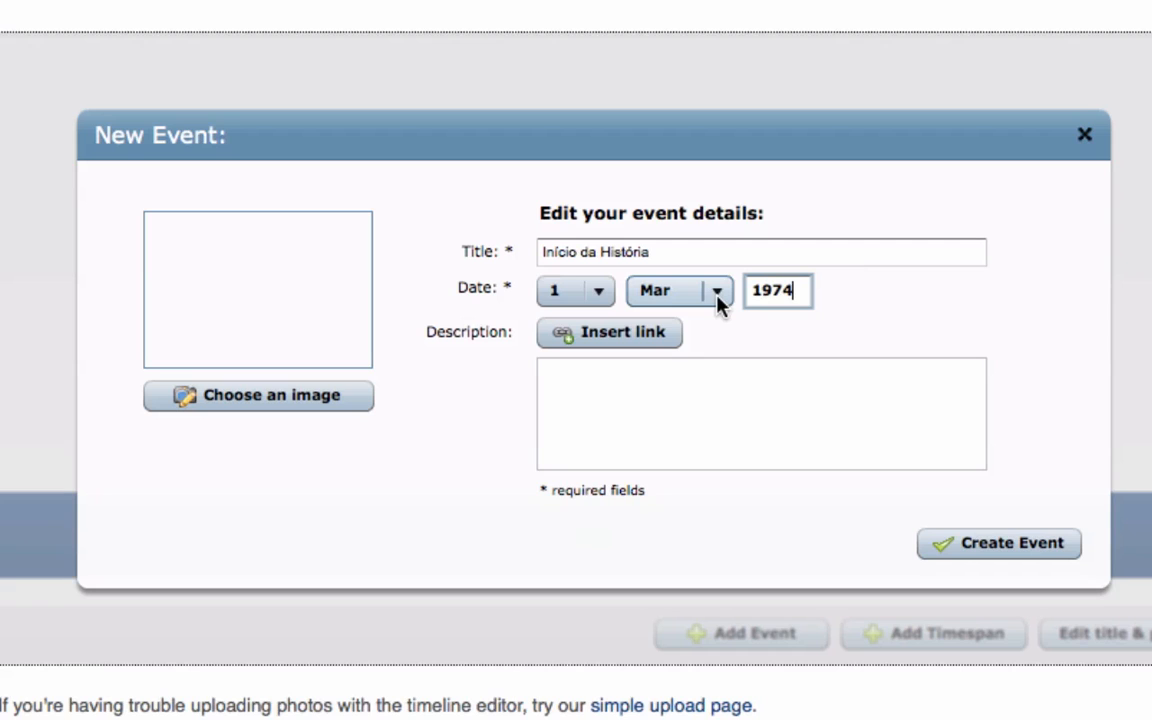
{"action": "left_click", "coordinate": [630, 340]}
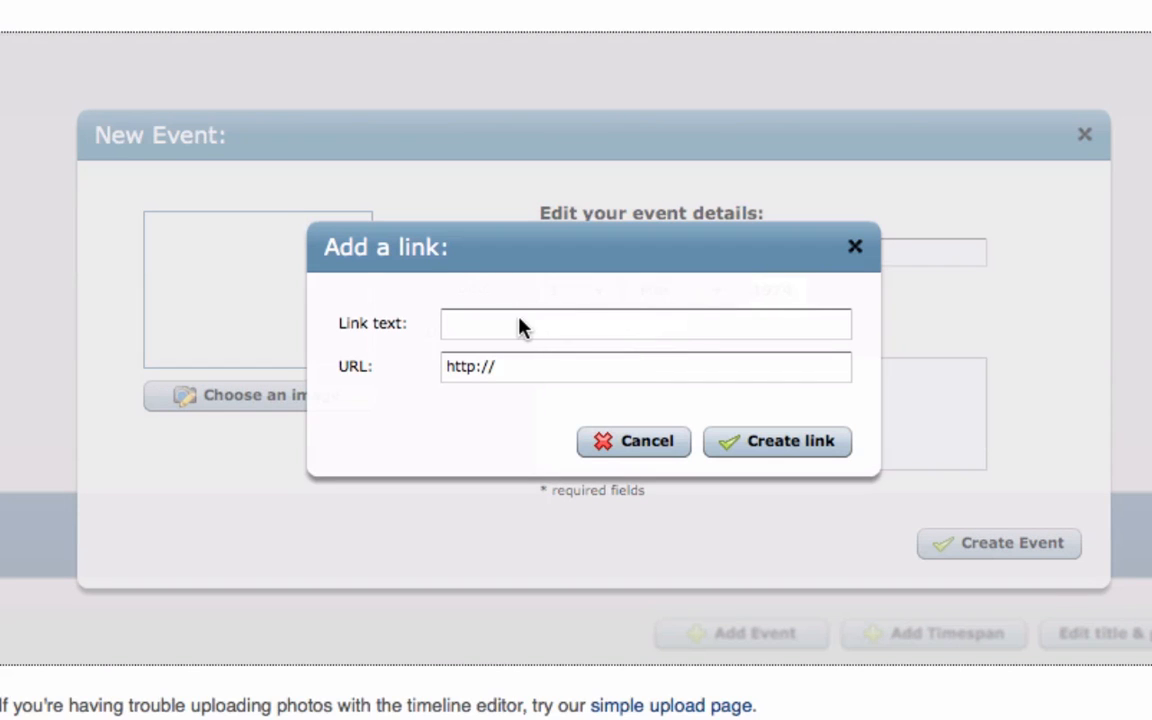
{"action": "left_click", "coordinate": [548, 327]}
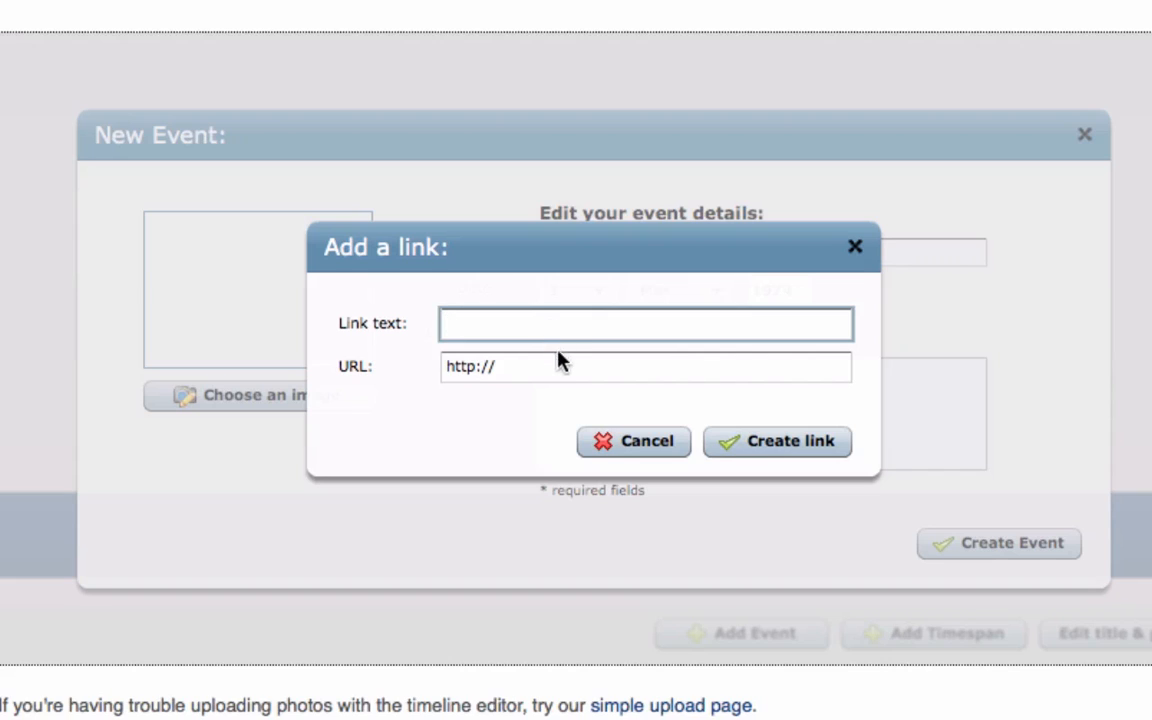
{"action": "left_click", "coordinate": [637, 442]}
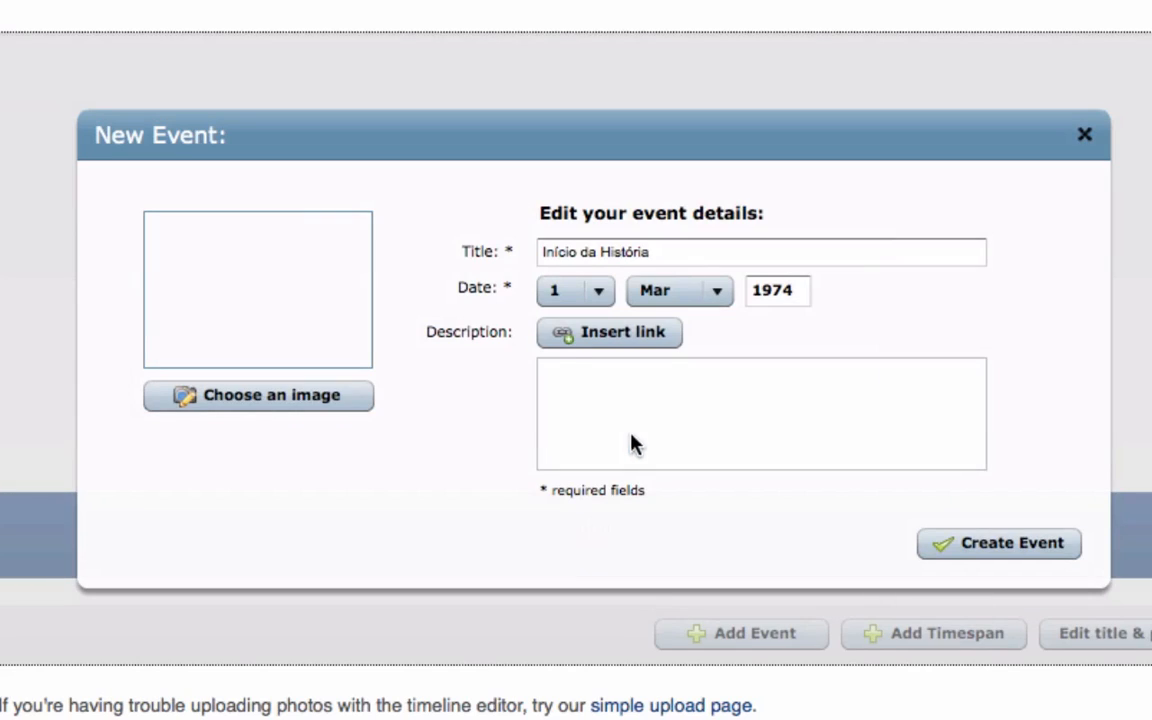
Step: Upload ivan-sutherland.jpg from the Mesa folder and use it as the new event's image
{"action": "left_click", "coordinate": [303, 400]}
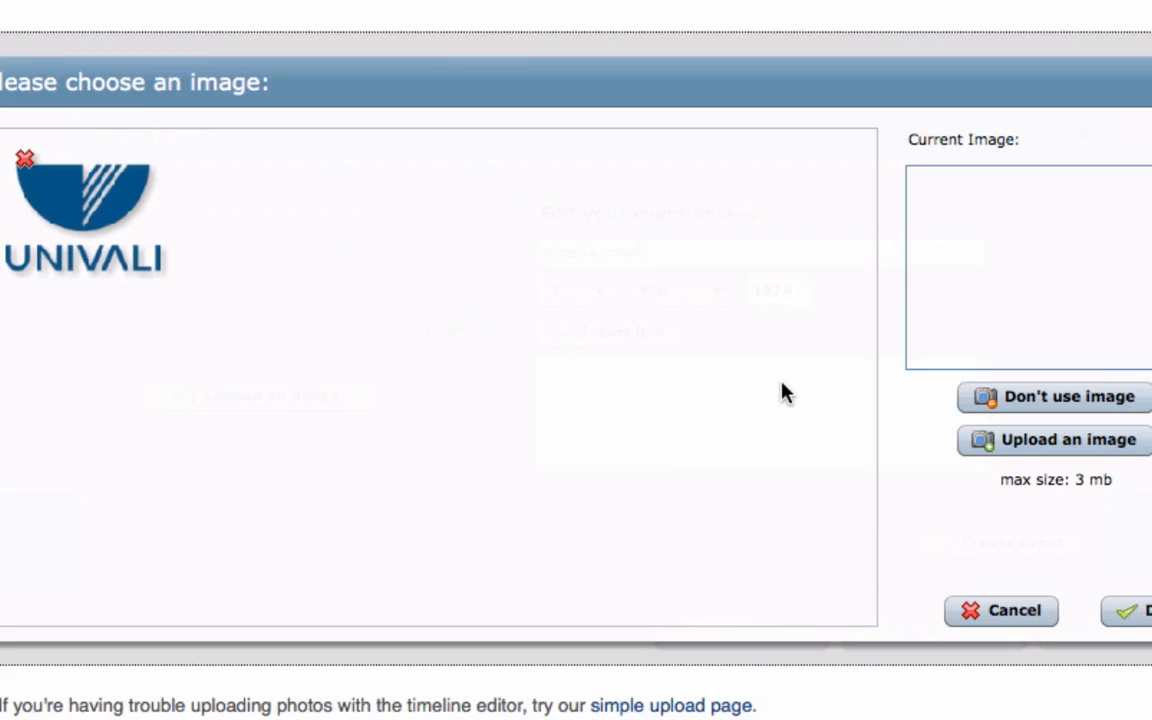
{"action": "left_click", "coordinate": [1038, 442]}
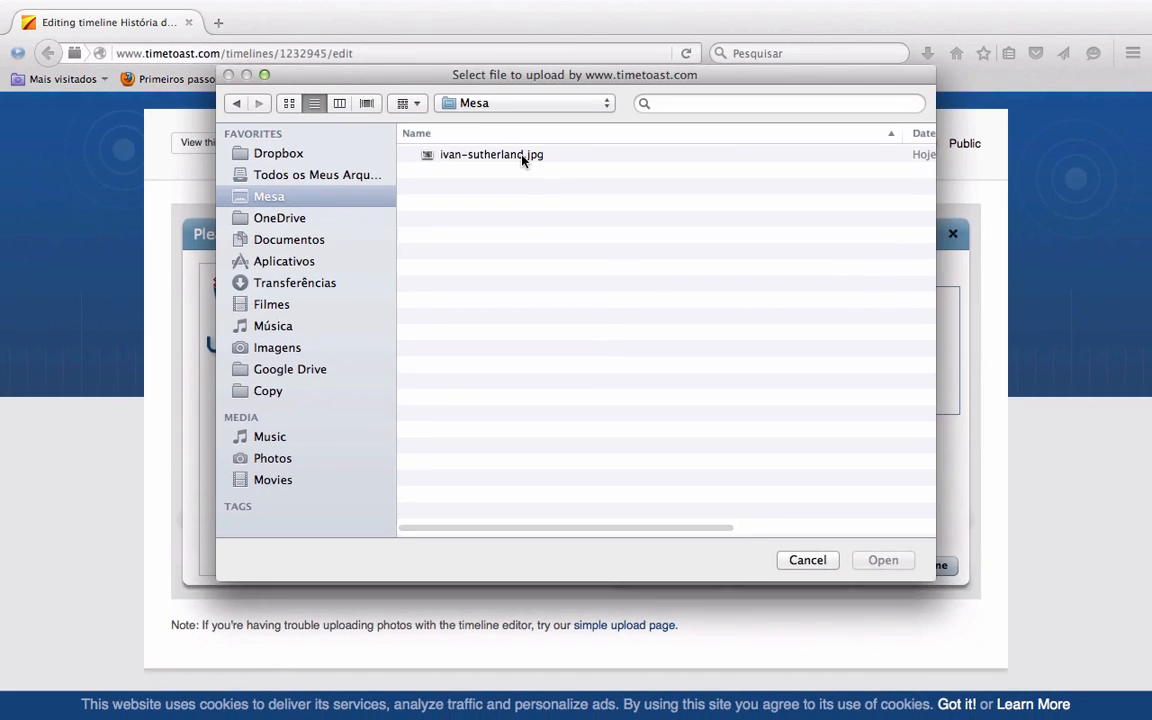
{"action": "double_click", "coordinate": [524, 159]}
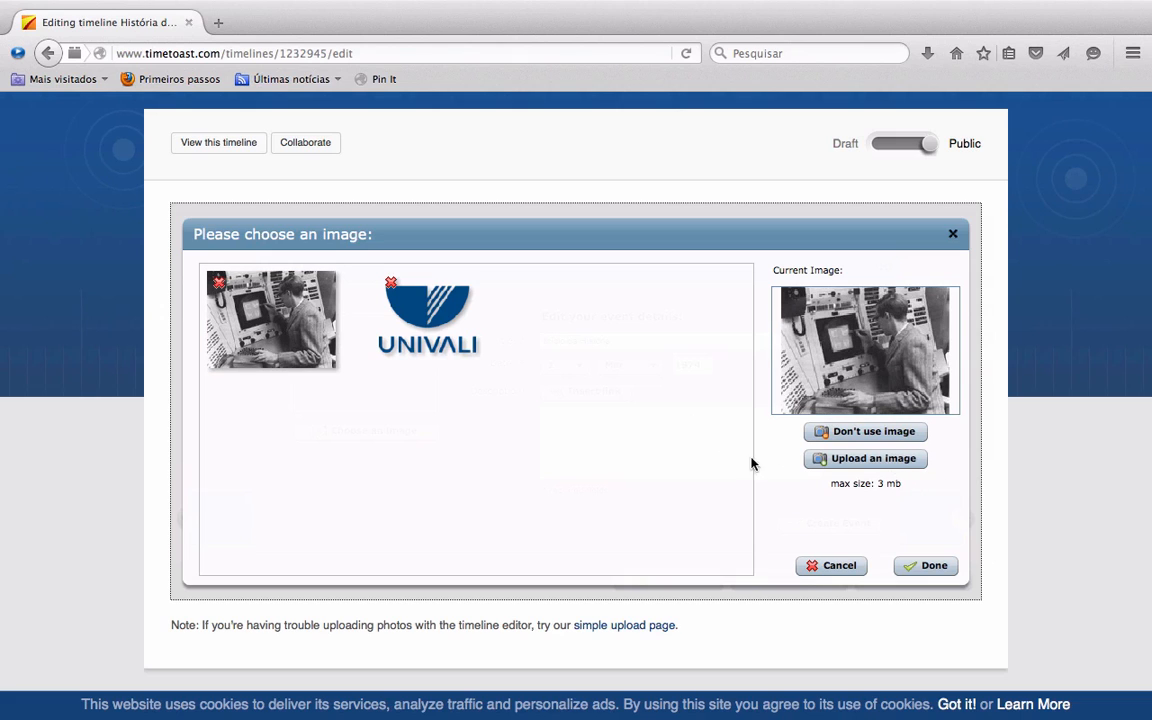
{"action": "left_click", "coordinate": [930, 566]}
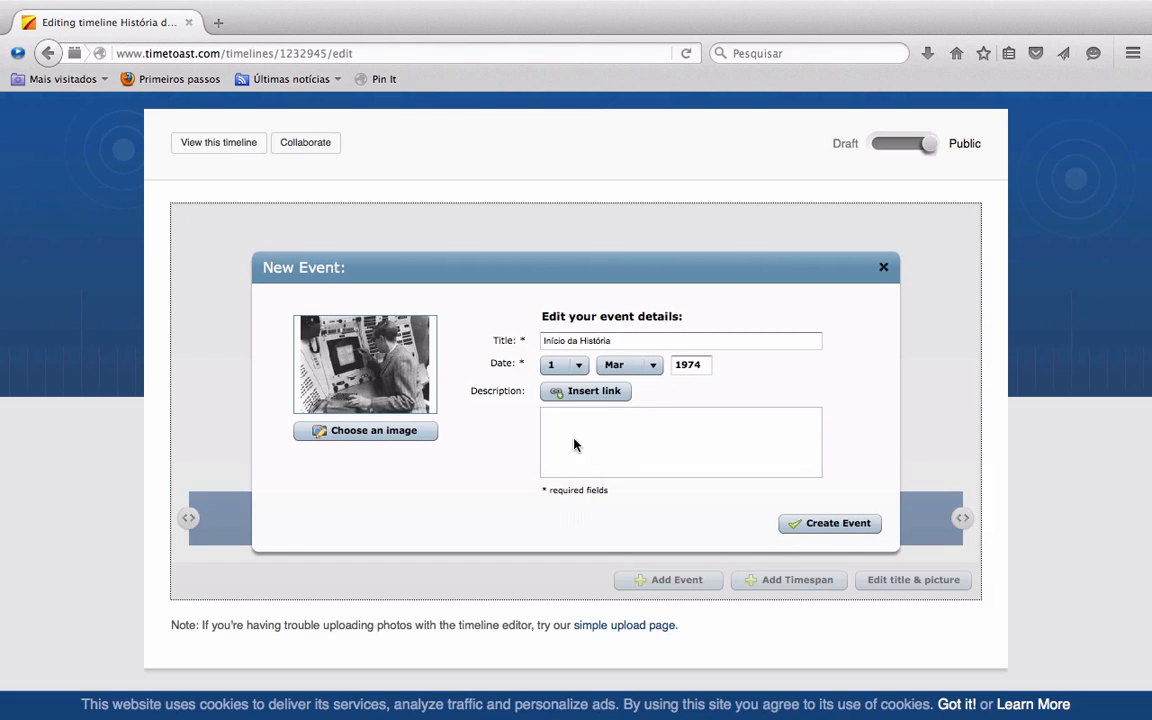
Step: Create the event with the description "Descrição" and check its saved details without changing them
{"action": "left_click", "coordinate": [634, 435]}
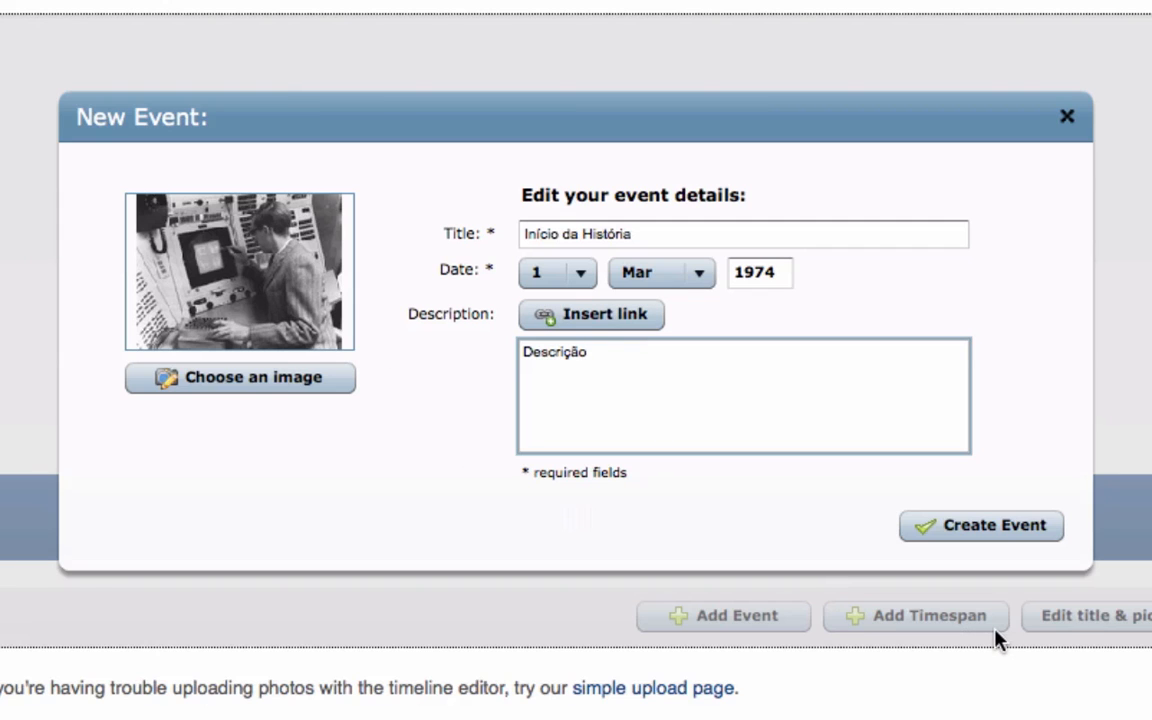
{"action": "left_click", "coordinate": [1003, 527]}
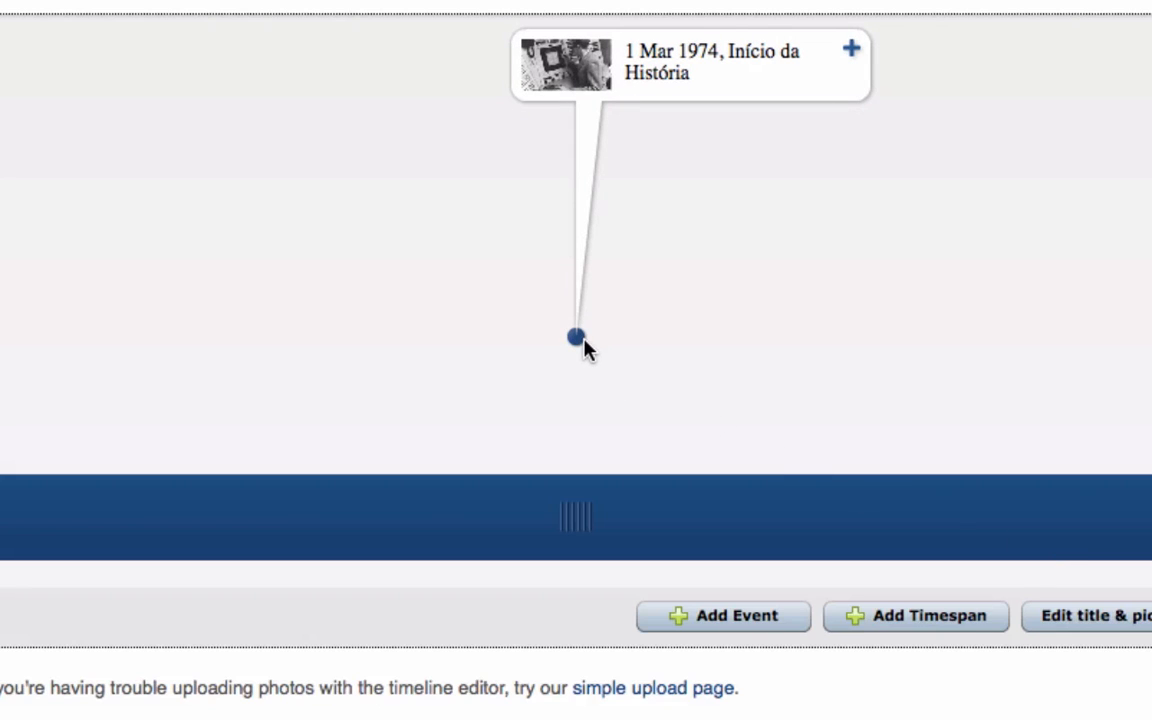
{"action": "left_click", "coordinate": [852, 51]}
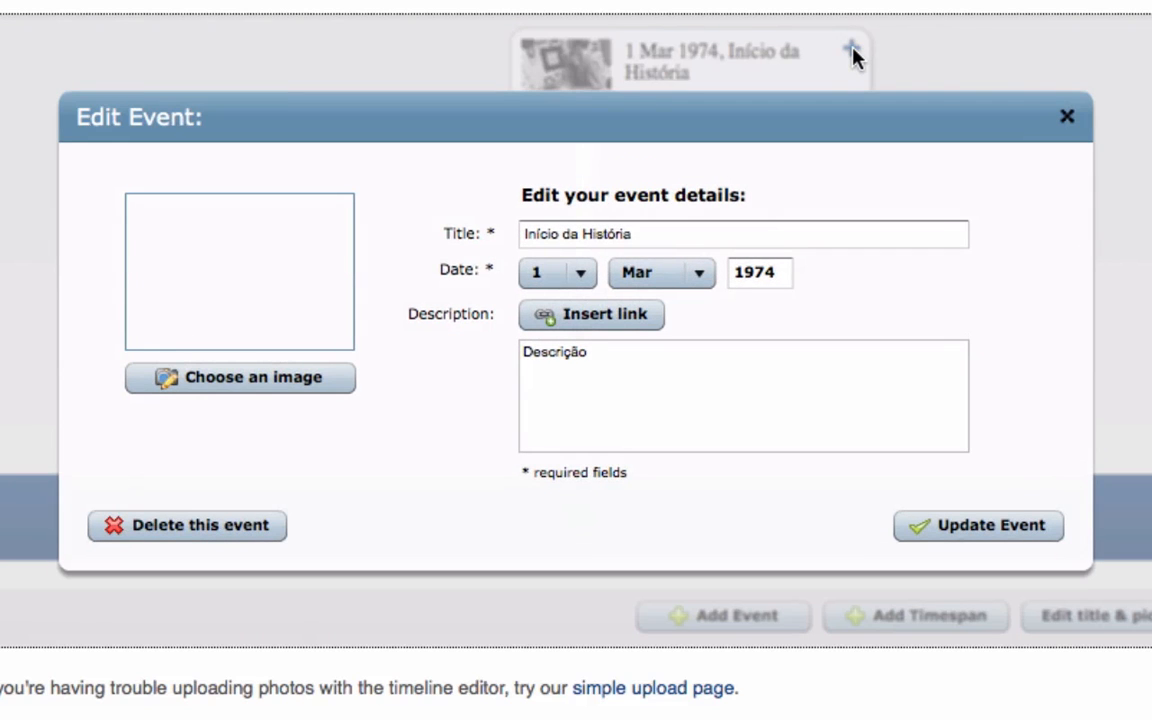
{"action": "left_click", "coordinate": [1067, 117]}
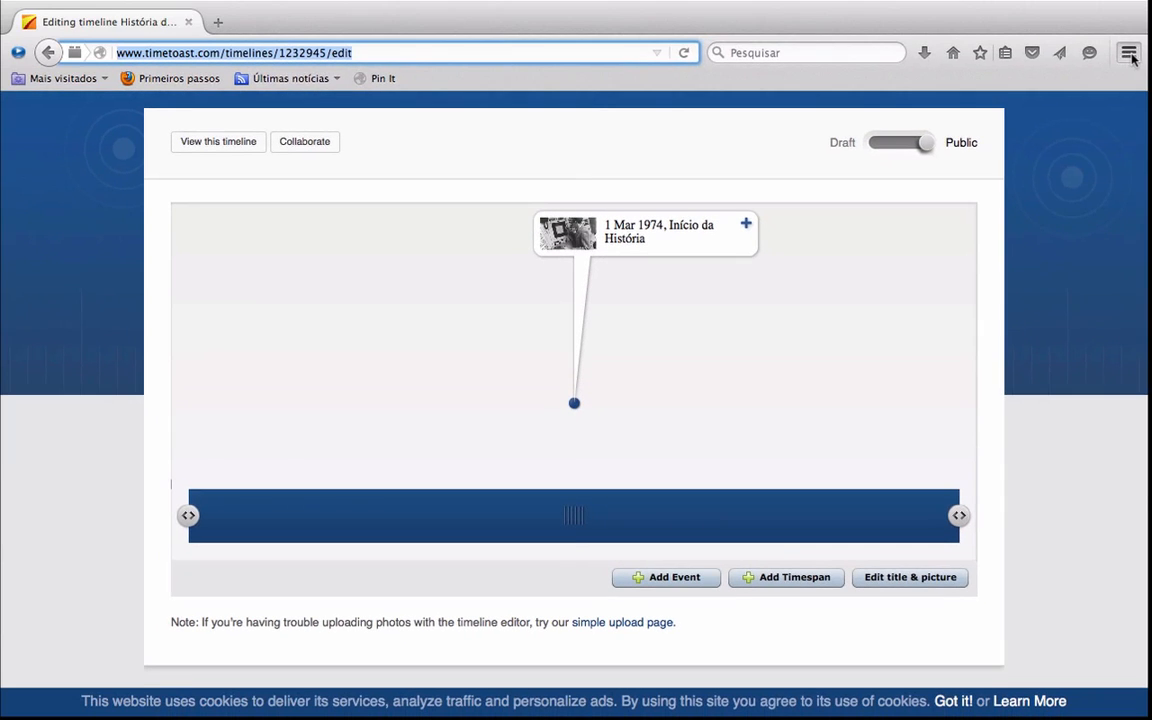
{"action": "left_click", "coordinate": [1128, 52]}
{"action": "left_click", "coordinate": [942, 162]}
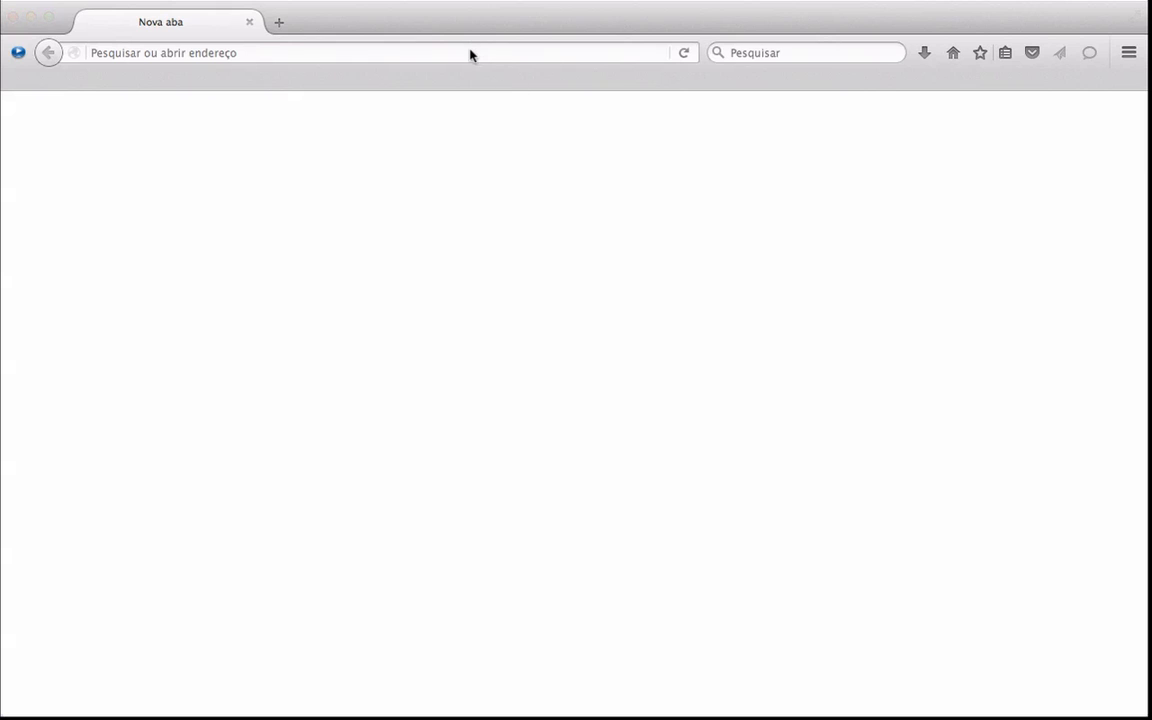
{"action": "key", "text": "super+v"}
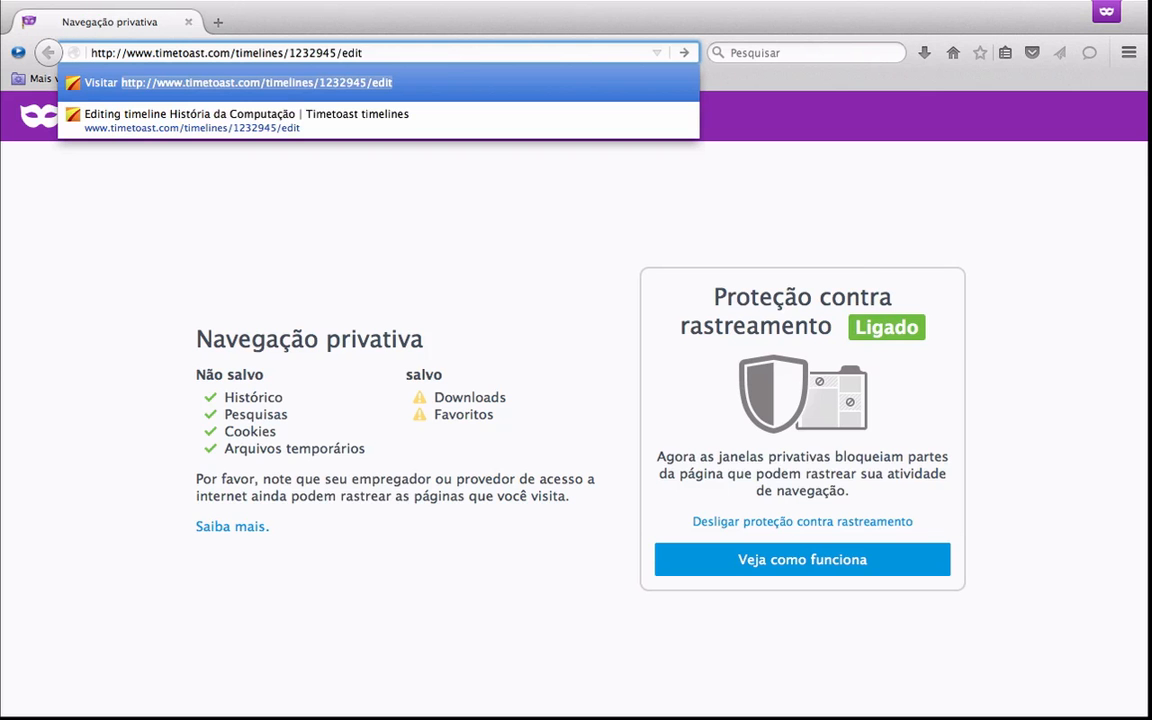
{"action": "key", "text": "BackSpace"}
{"action": "key", "text": "BackSpace"}
{"action": "key", "text": "BackSpace"}
{"action": "key", "text": "BackSpace"}
{"action": "key", "text": "BackSpace"}
{"action": "key", "text": "Return"}
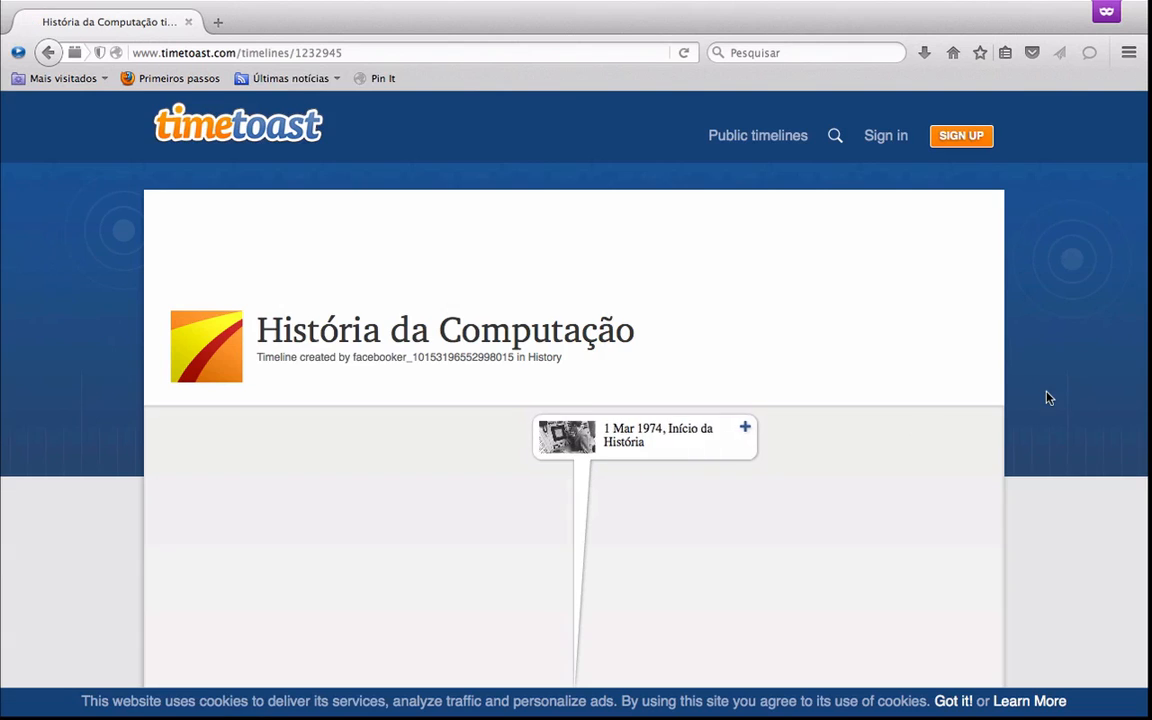
Step: View the details of the "Início da História" event on the public timeline page and close them
{"action": "scroll", "coordinate": [1047, 396], "scroll_direction": "down", "scroll_amount": 3}
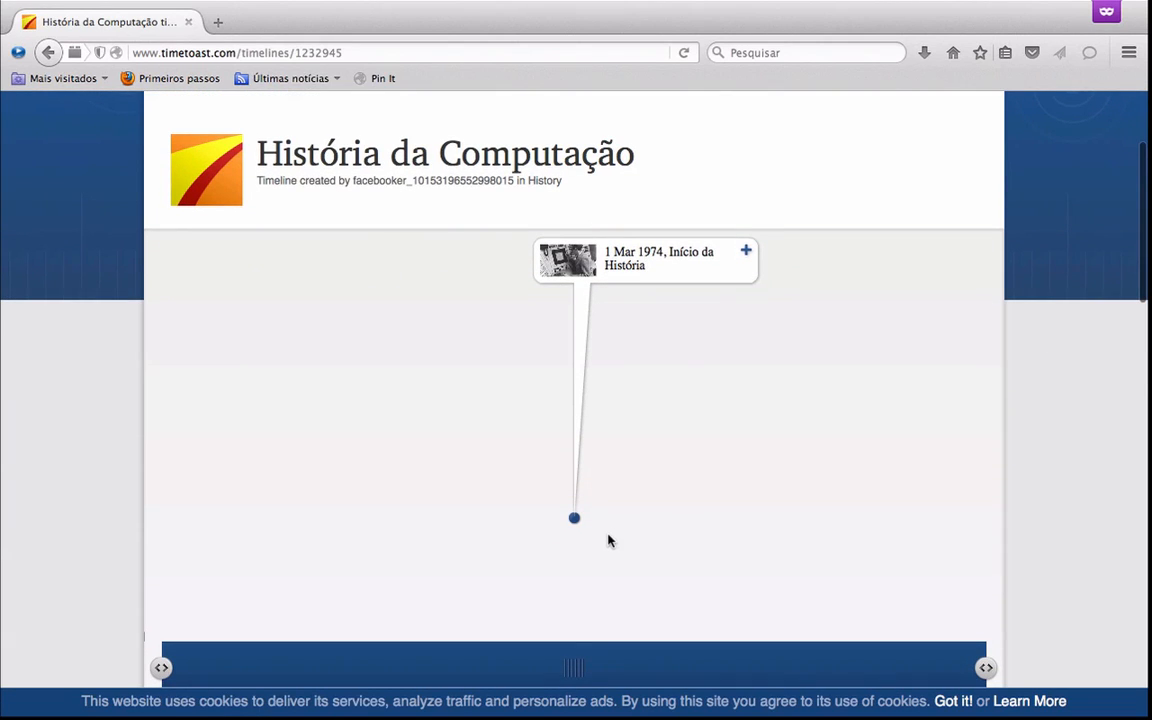
{"action": "left_click", "coordinate": [688, 260]}
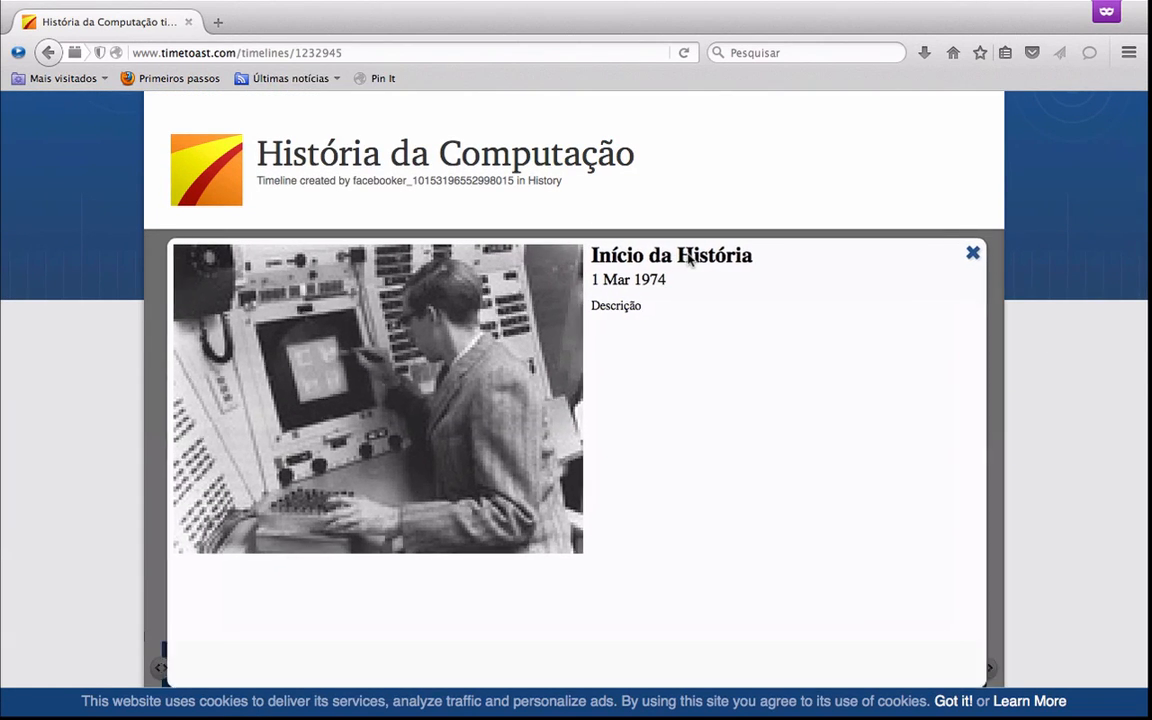
{"action": "left_click", "coordinate": [979, 253]}
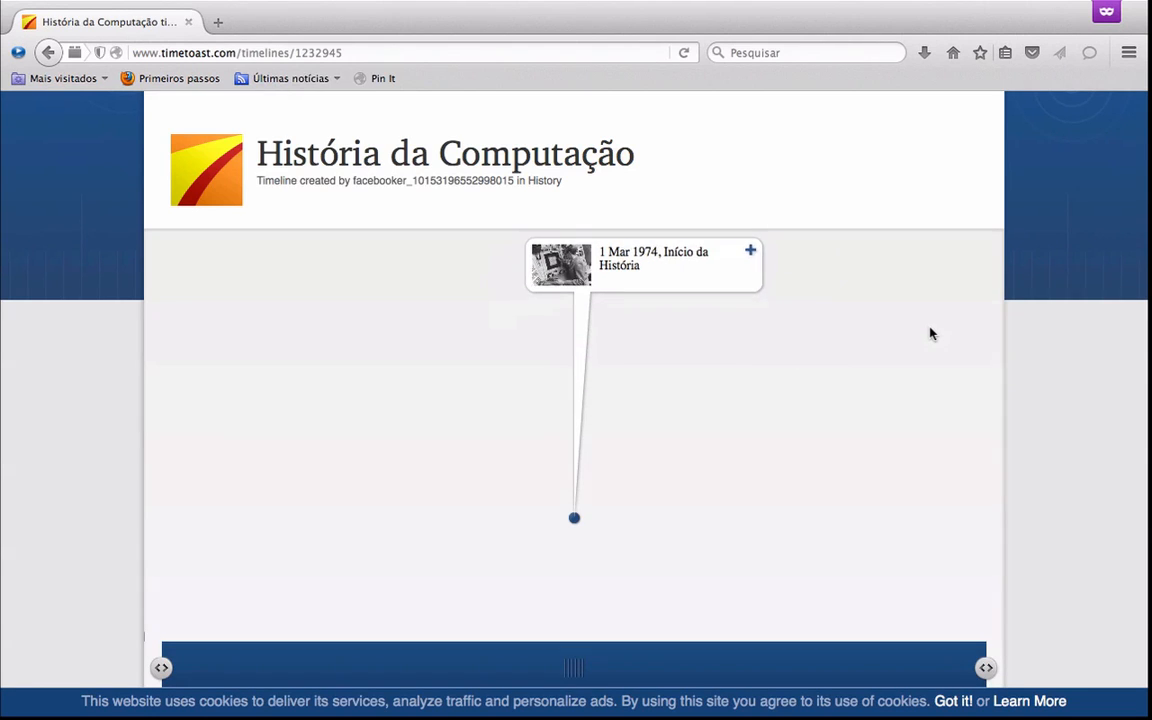
{"action": "scroll", "coordinate": [930, 333], "scroll_direction": "down", "scroll_amount": 2}
{"action": "scroll", "coordinate": [930, 333], "scroll_direction": "up", "scroll_amount": 2}
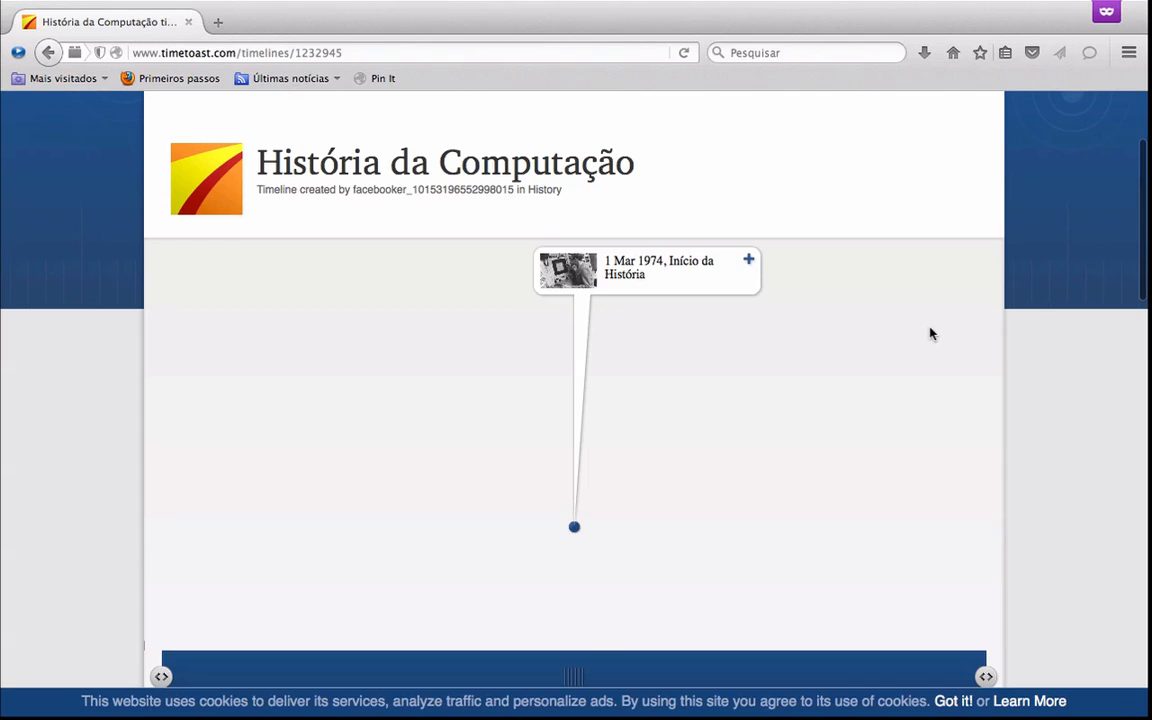
Step: Return to the timeline's editing window and create a timespan titled "Principais Eventos" with the start year 1970
{"action": "key", "text": "ctrl+Up"}
{"action": "left_click", "coordinate": [659, 58]}
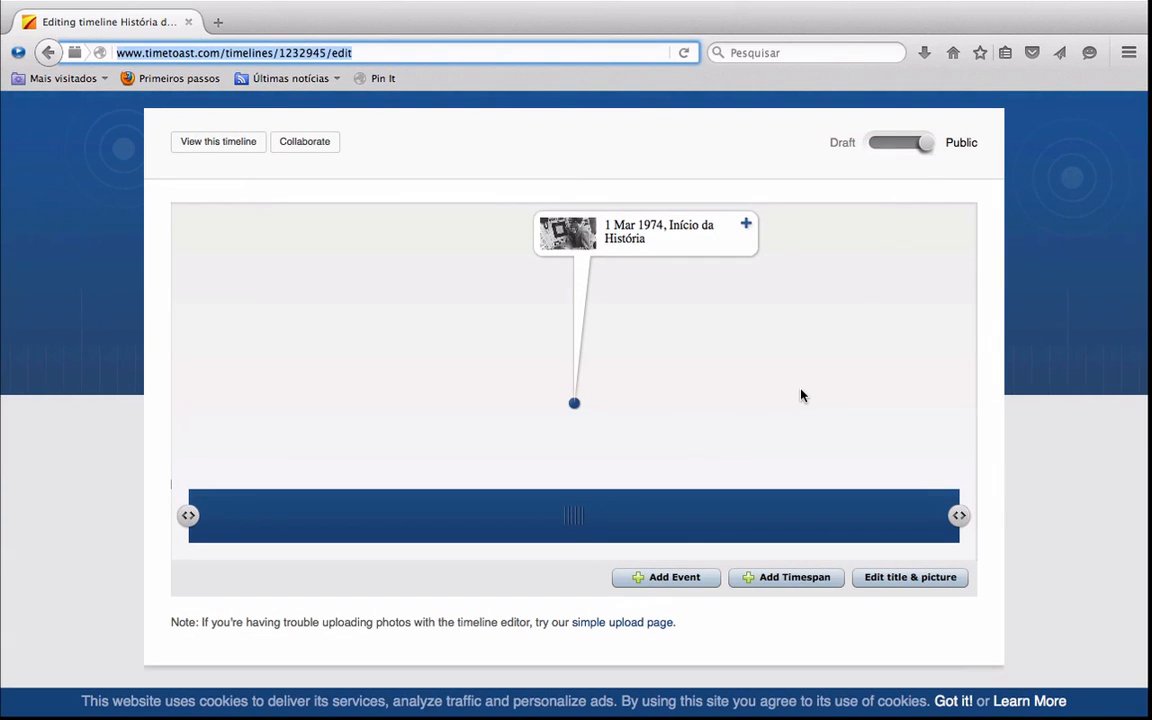
{"action": "scroll", "coordinate": [803, 407], "scroll_direction": "up", "scroll_amount": 2}
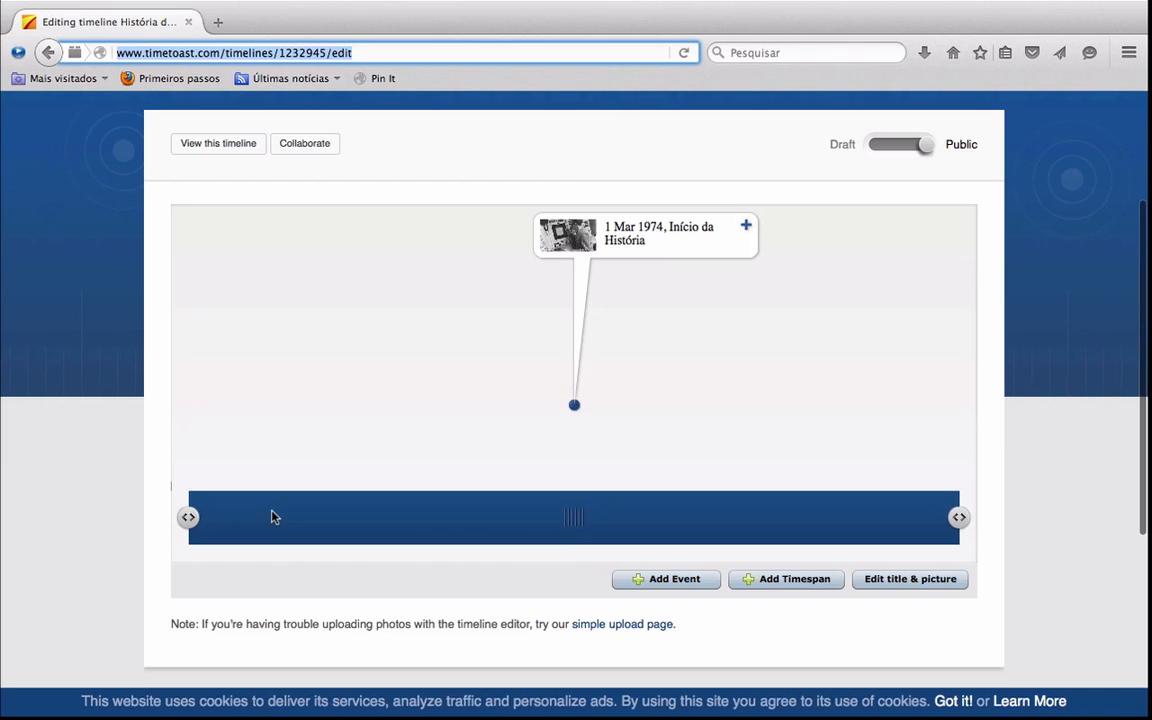
{"action": "left_click", "coordinate": [811, 582]}
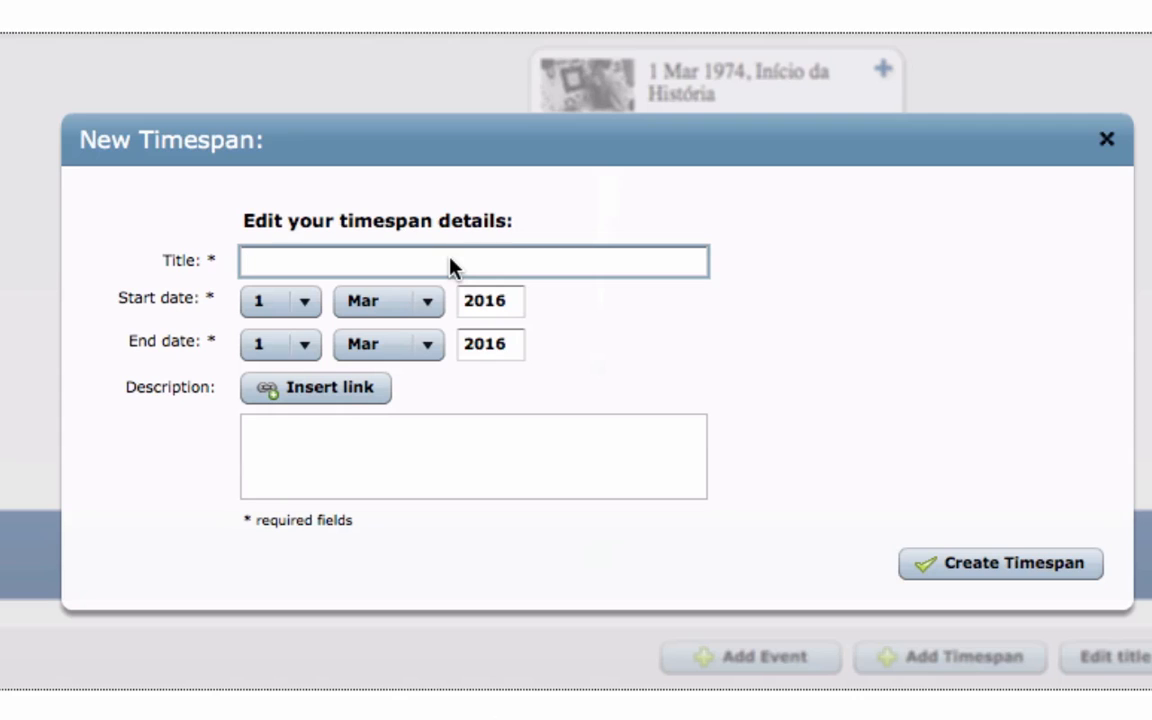
{"action": "type", "text": "Principais E"}
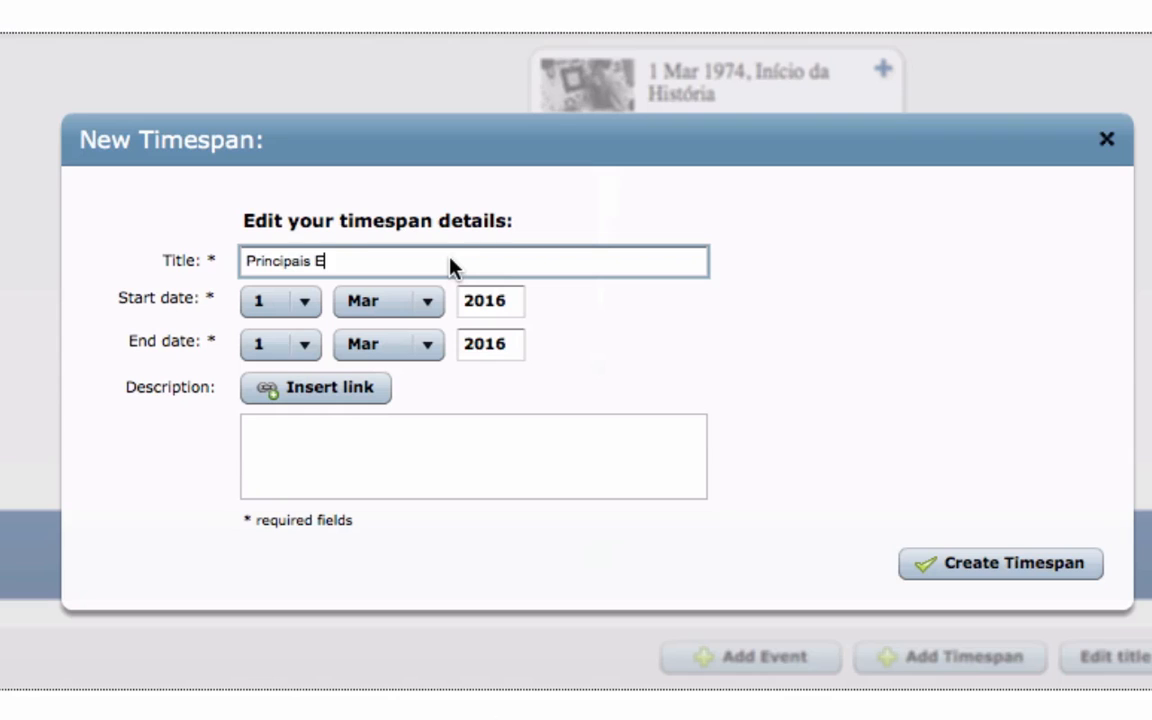
{"action": "type", "text": "ventos"}
{"action": "double_click", "coordinate": [508, 310]}
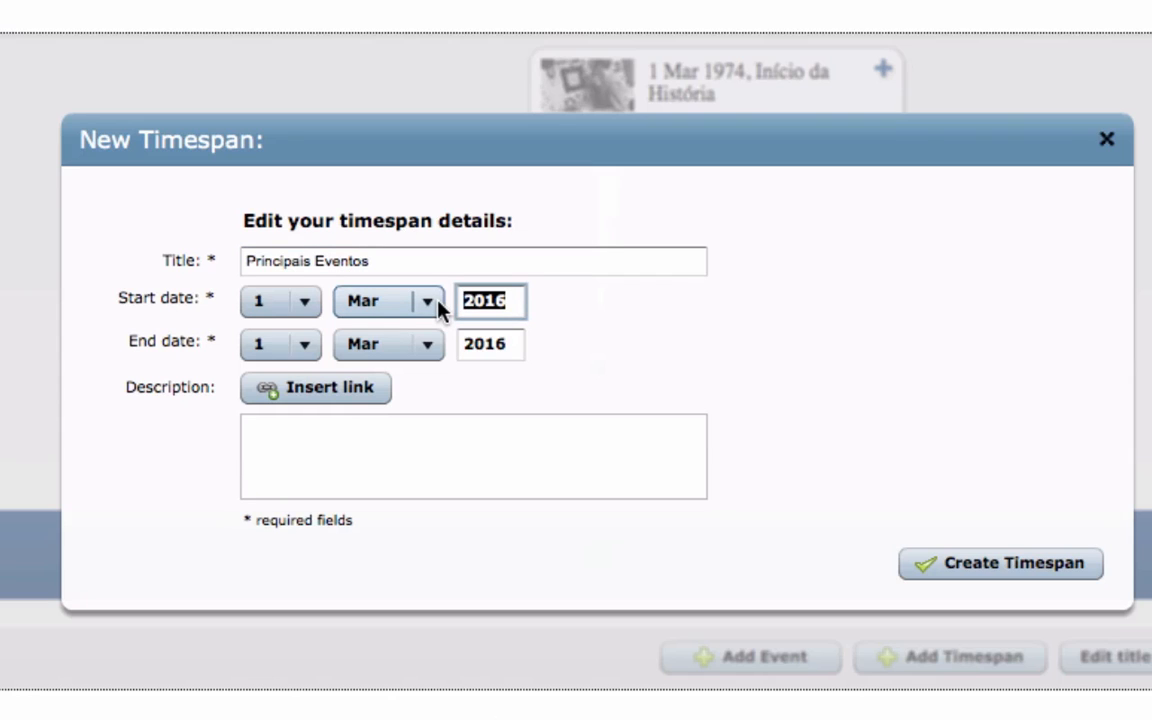
{"action": "type", "text": "1970"}
{"action": "key", "text": "Tab"}
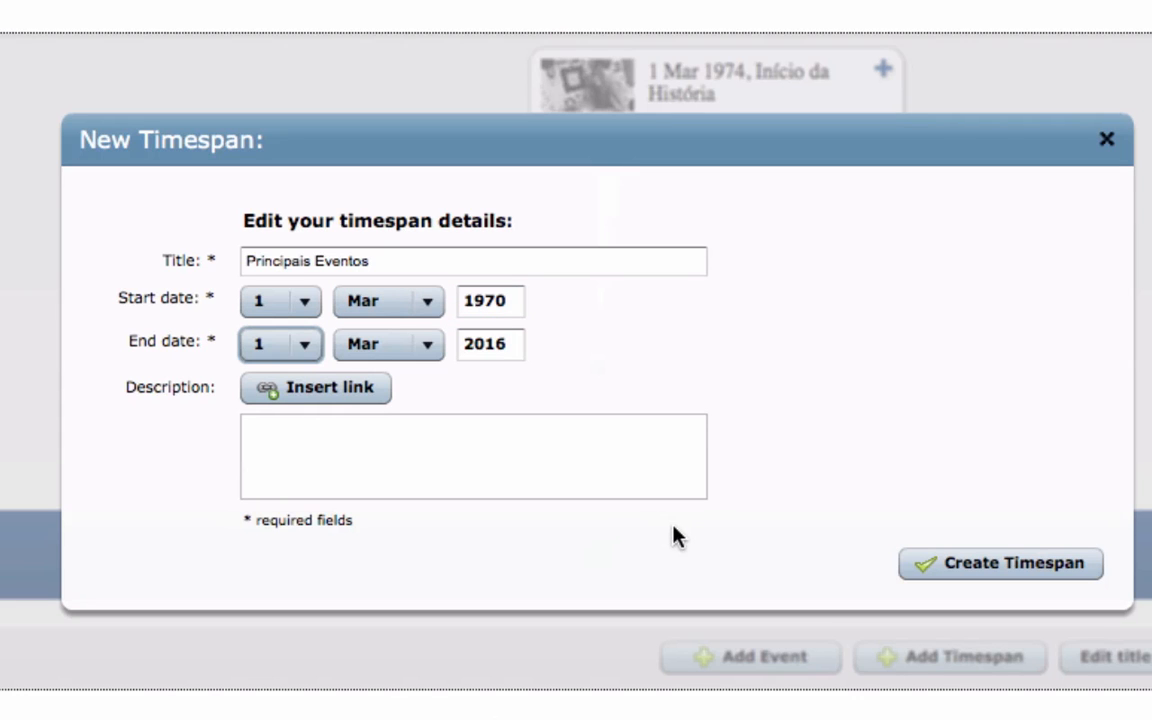
{"action": "left_click", "coordinate": [1010, 571]}
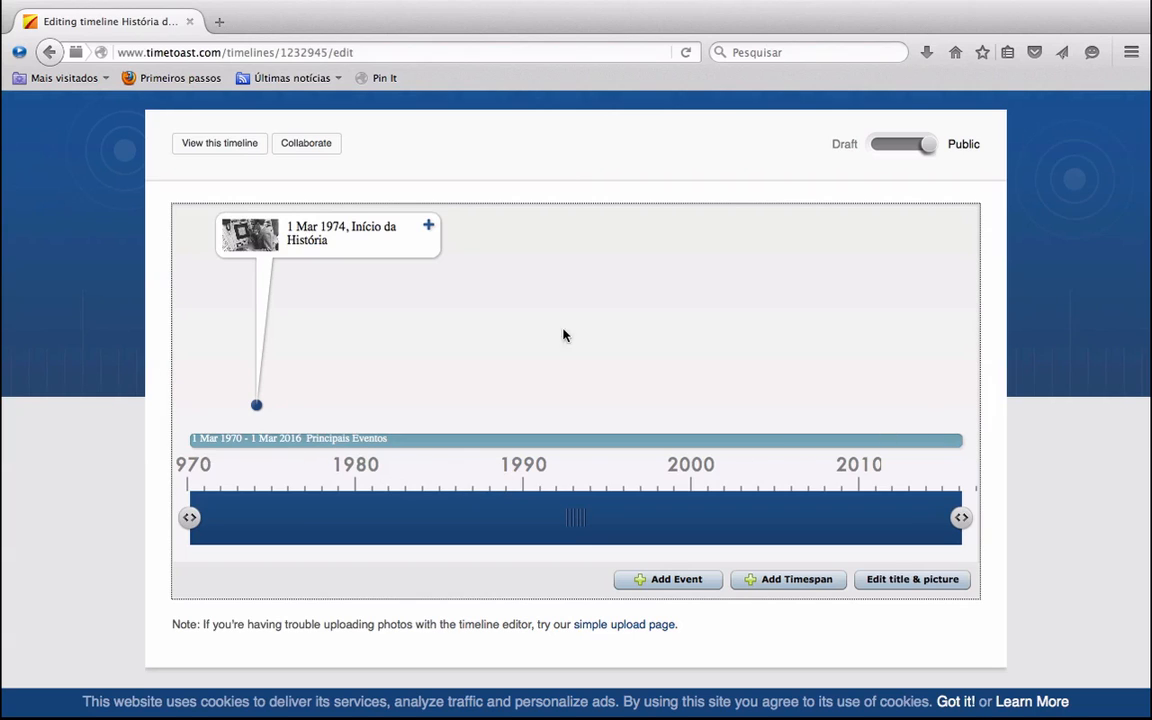
Step: Create a new event titled "Muito Importante" with the year 180
{"action": "left_click", "coordinate": [677, 580]}
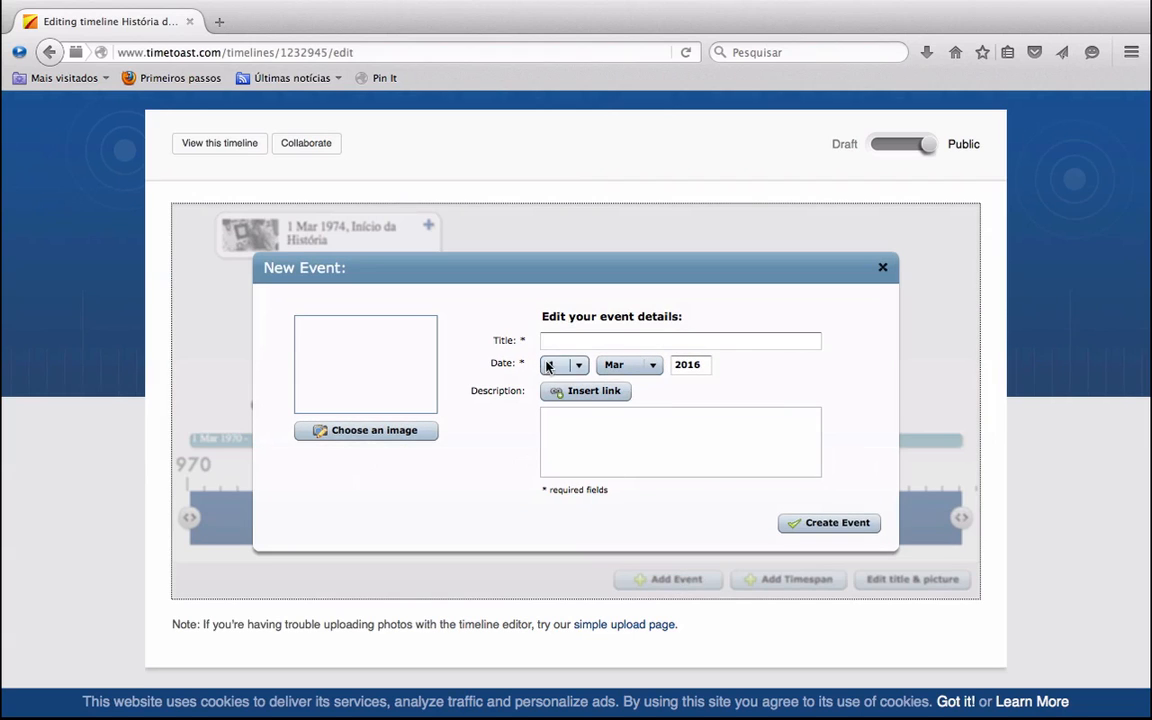
{"action": "left_click", "coordinate": [585, 346]}
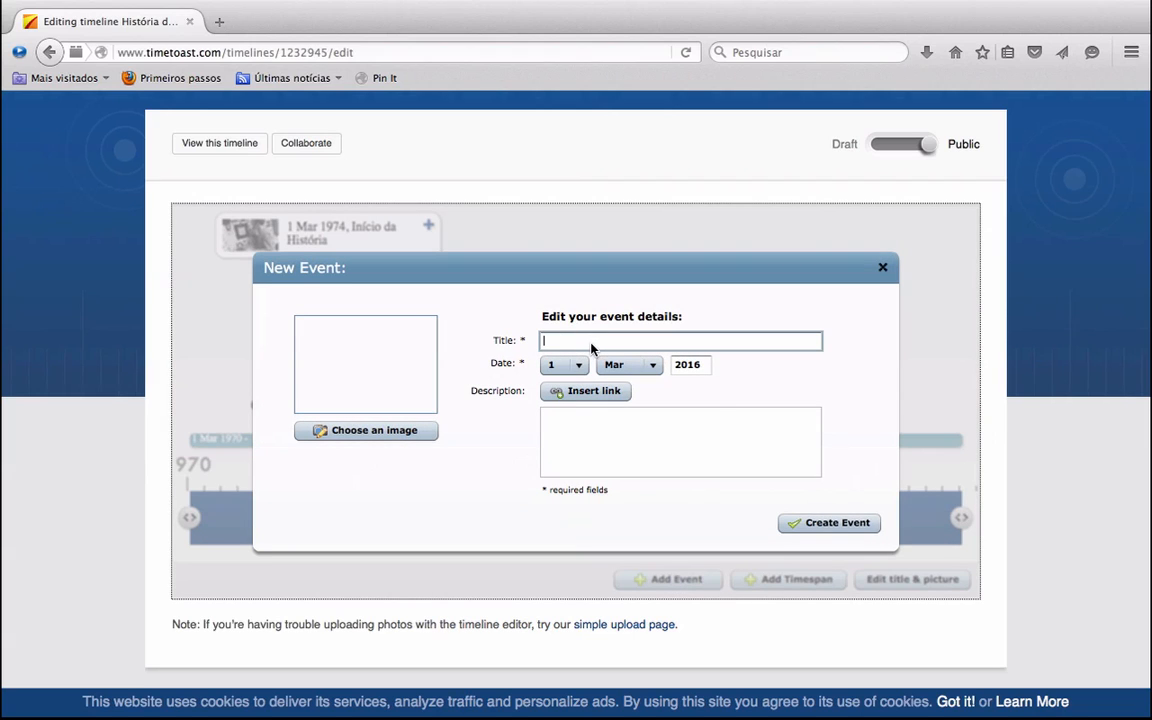
{"action": "type", "text": "Muito Importante"}
{"action": "left_click", "coordinate": [704, 367]}
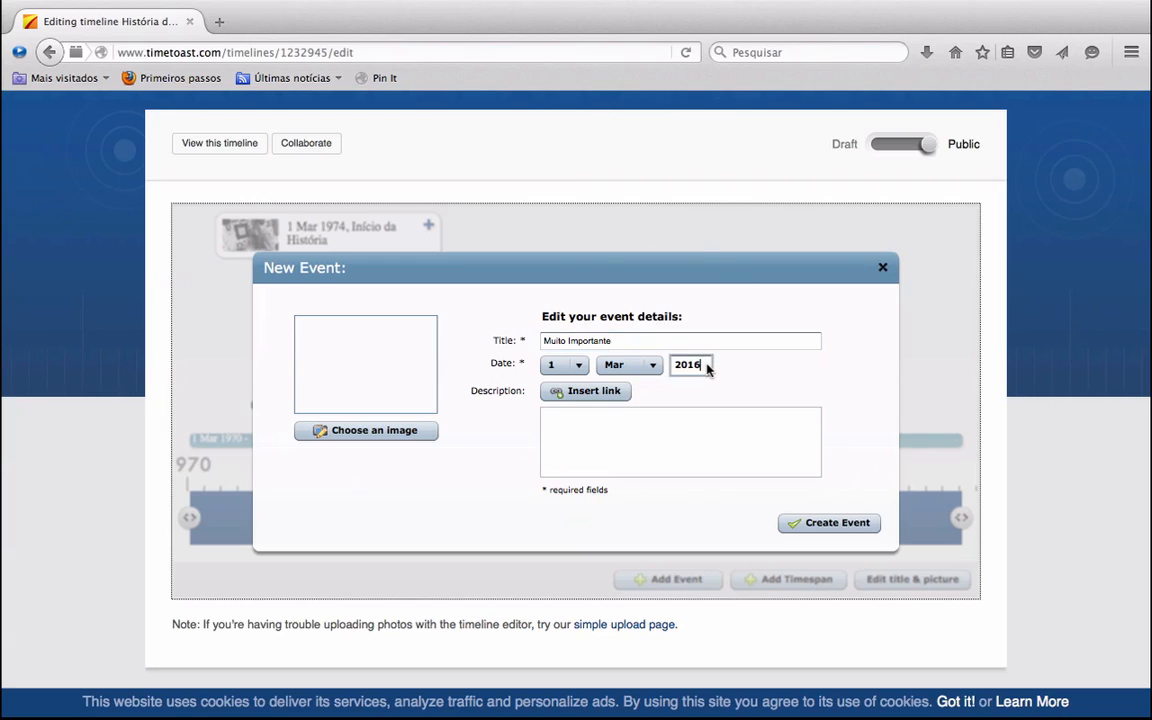
{"action": "left_click_drag", "start_coordinate": [704, 367], "coordinate": [618, 367]}
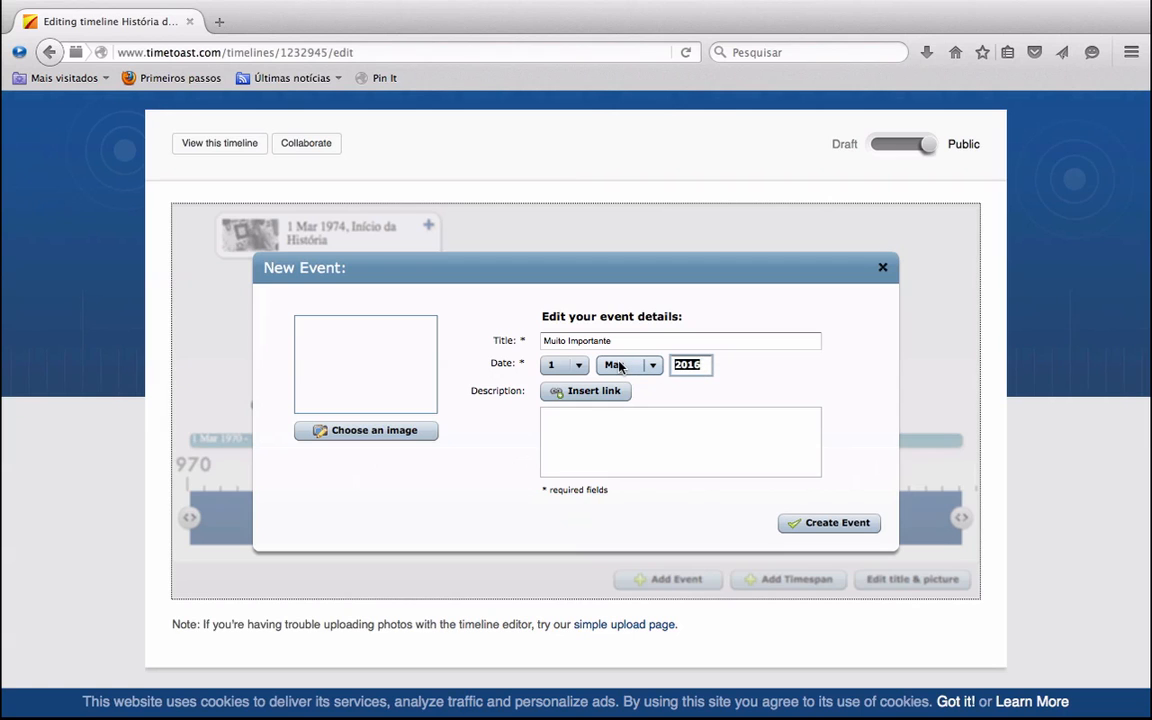
{"action": "type", "text": "180"}
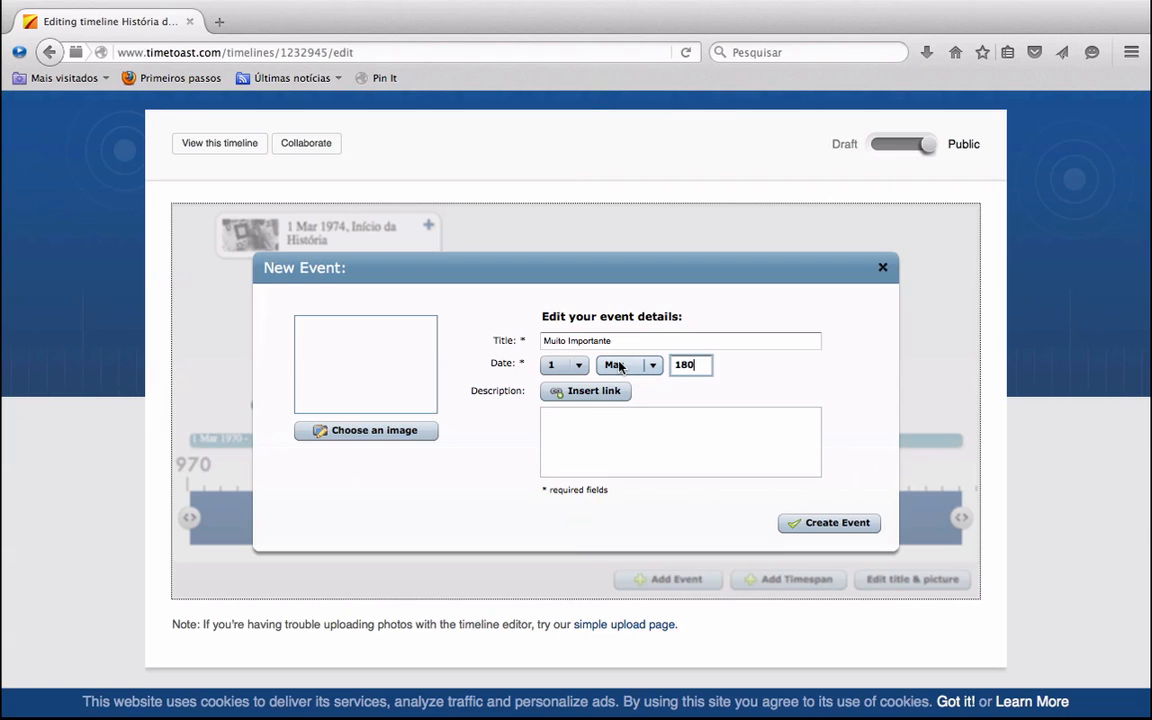
{"action": "left_click", "coordinate": [817, 524]}
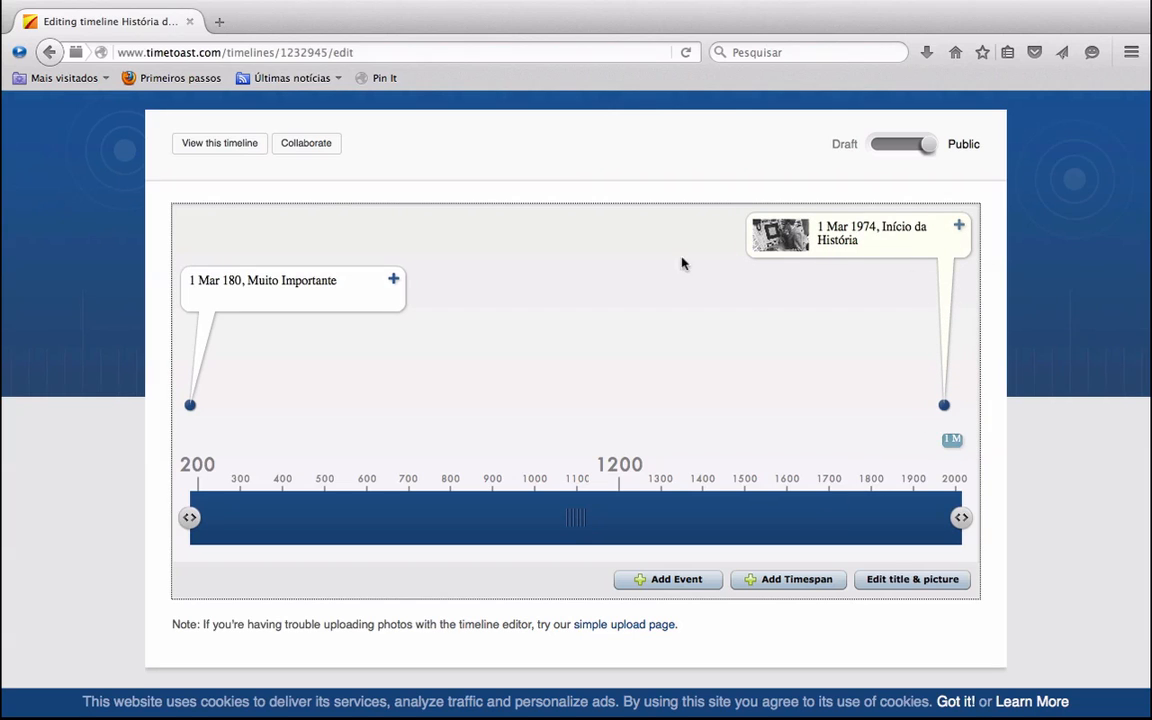
Step: Set the year of the "Muito Importante" event to 1980 and update the event
{"action": "left_click", "coordinate": [299, 289]}
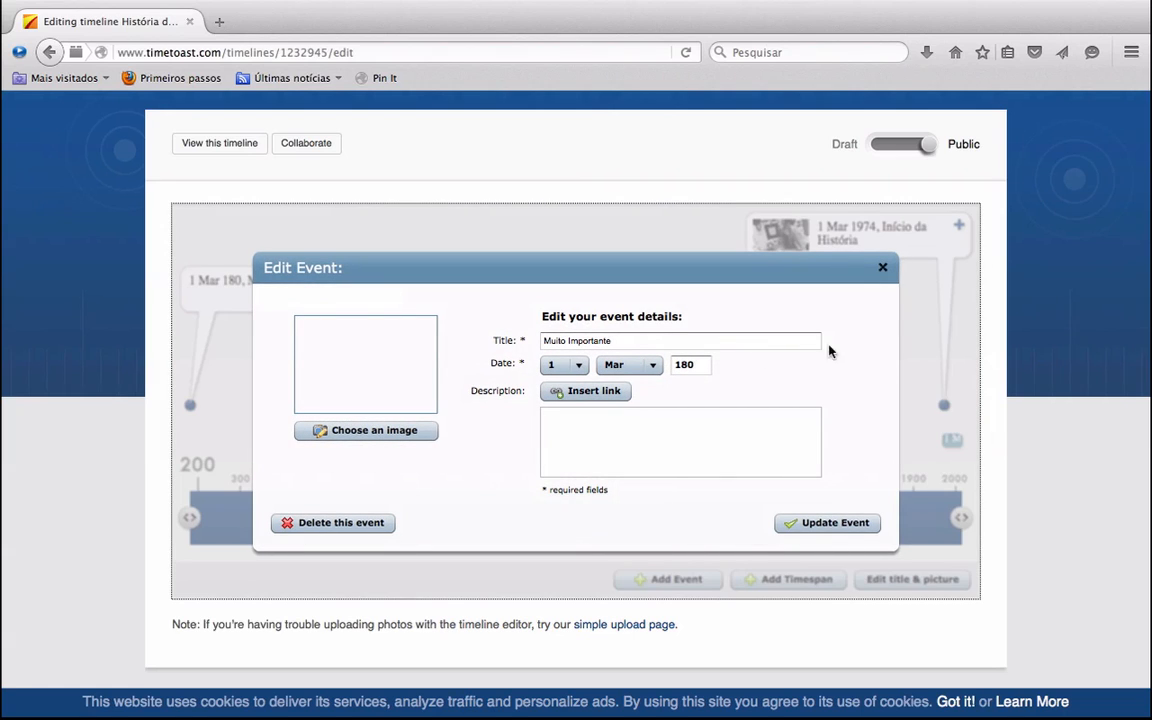
{"action": "left_click", "coordinate": [705, 367]}
{"action": "left_click_drag", "start_coordinate": [705, 367], "coordinate": [625, 368]}
{"action": "type", "text": "1"}
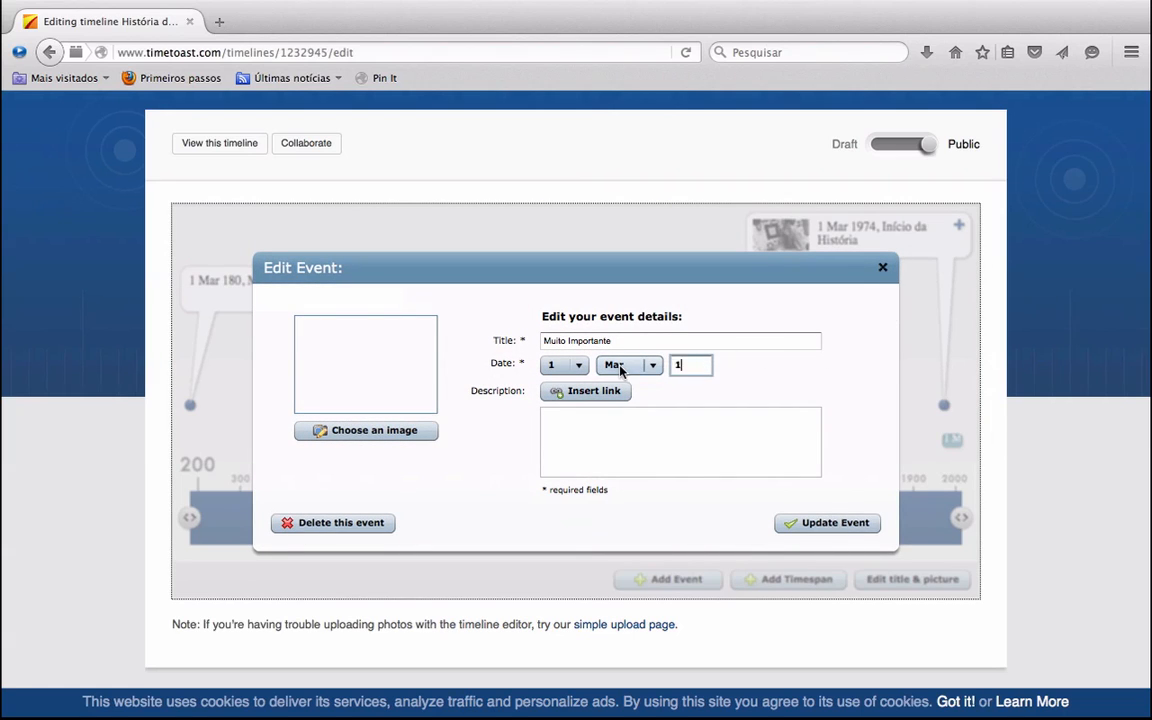
{"action": "type", "text": "980"}
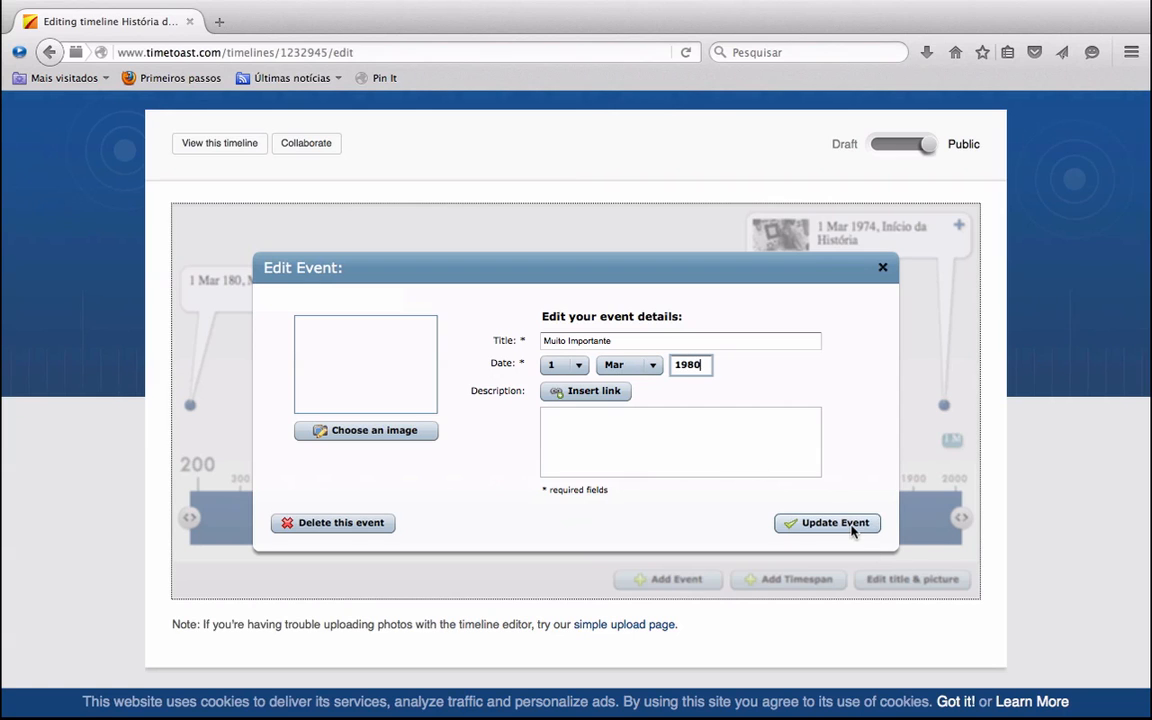
{"action": "left_click", "coordinate": [852, 526]}
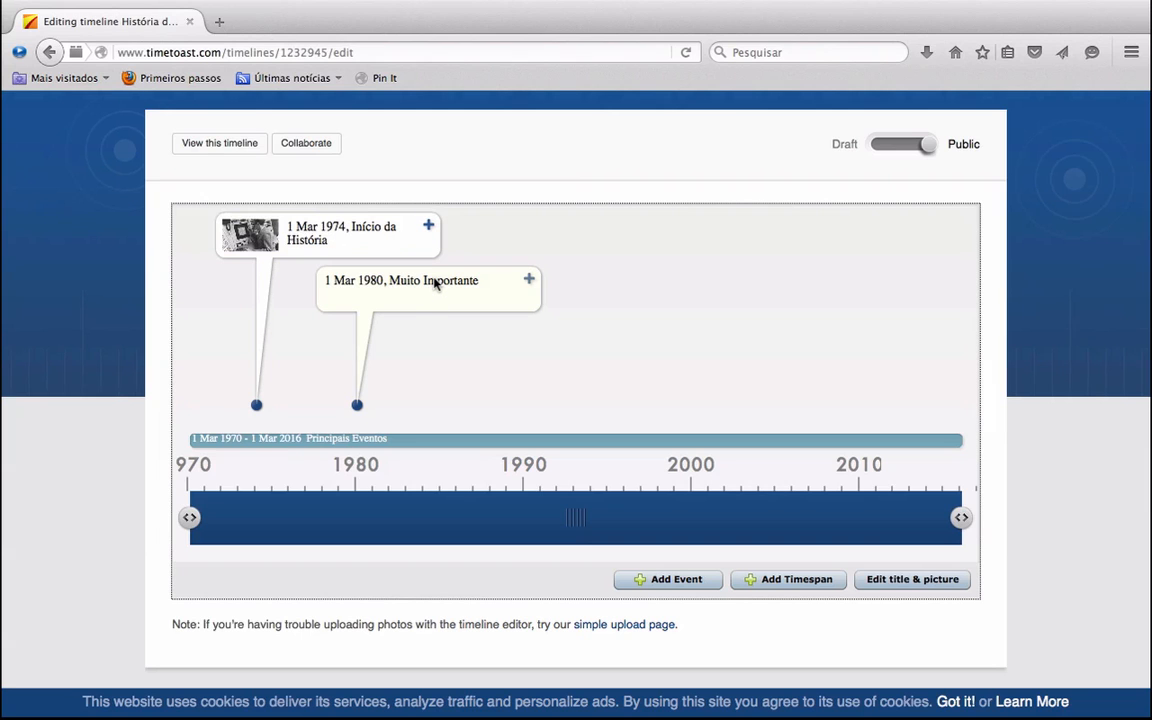
Step: Switch to the private window, reload the public timeline page and examine its events and timespan
{"action": "key", "text": "ctrl+Up"}
{"action": "left_click", "coordinate": [820, 112]}
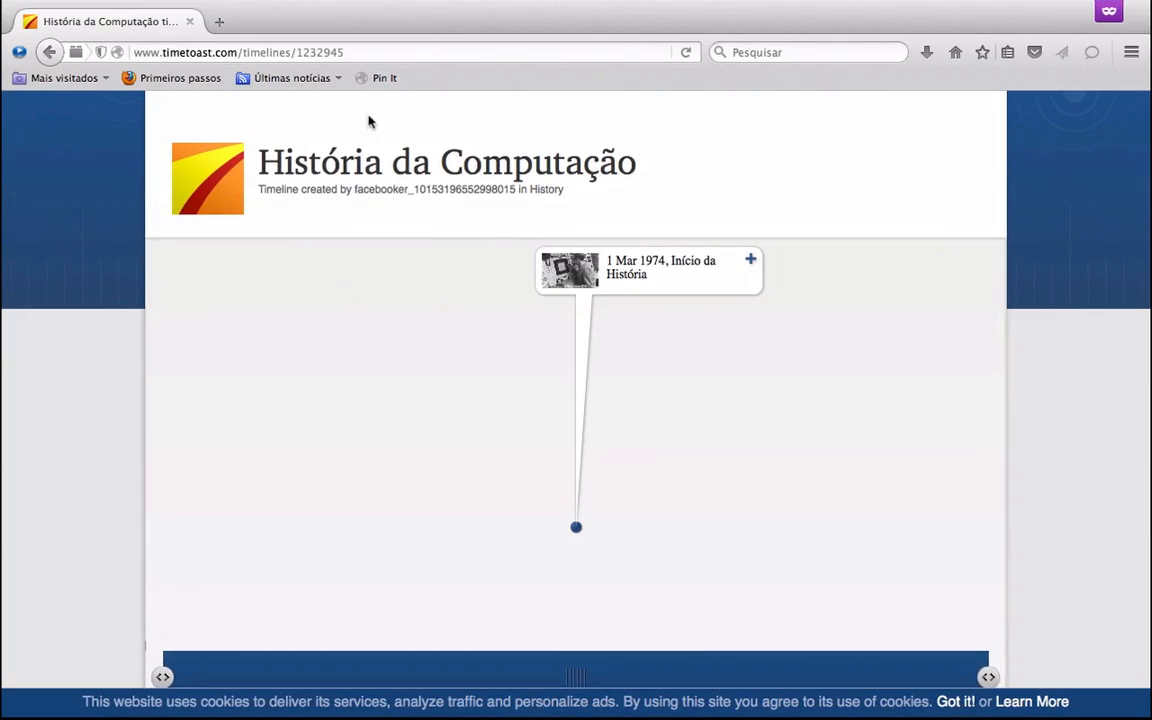
{"action": "left_click", "coordinate": [368, 56]}
{"action": "key", "text": "Return"}
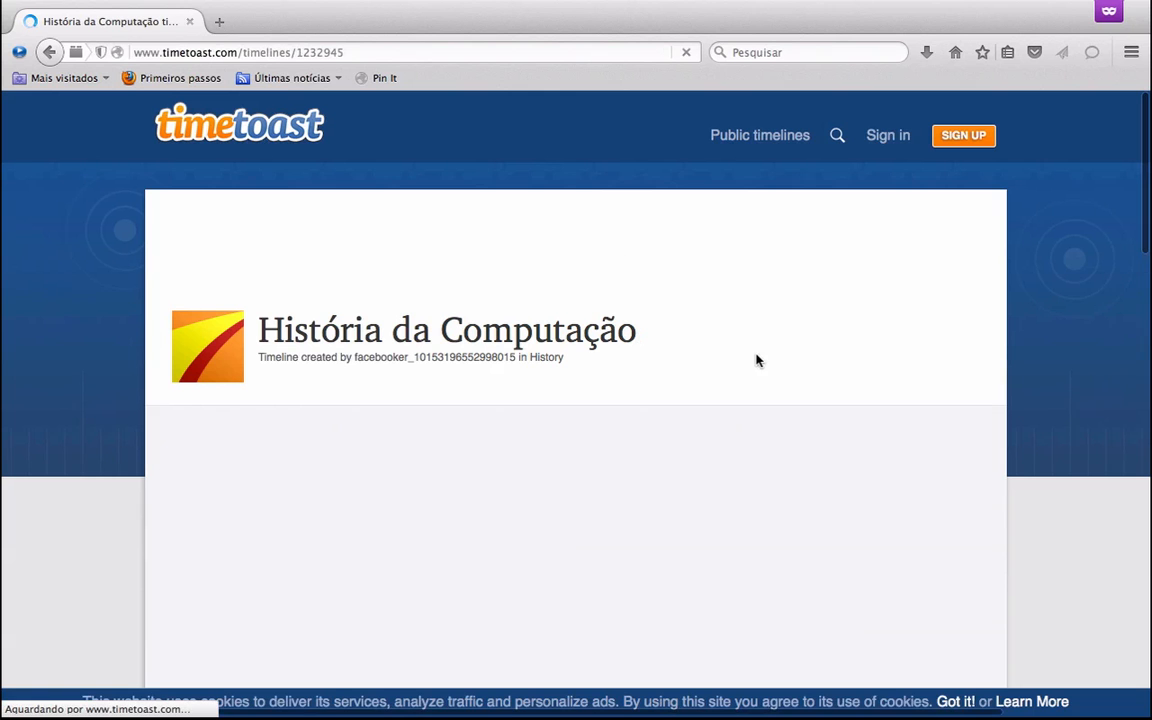
{"action": "scroll", "coordinate": [958, 418], "scroll_direction": "down", "scroll_amount": 3}
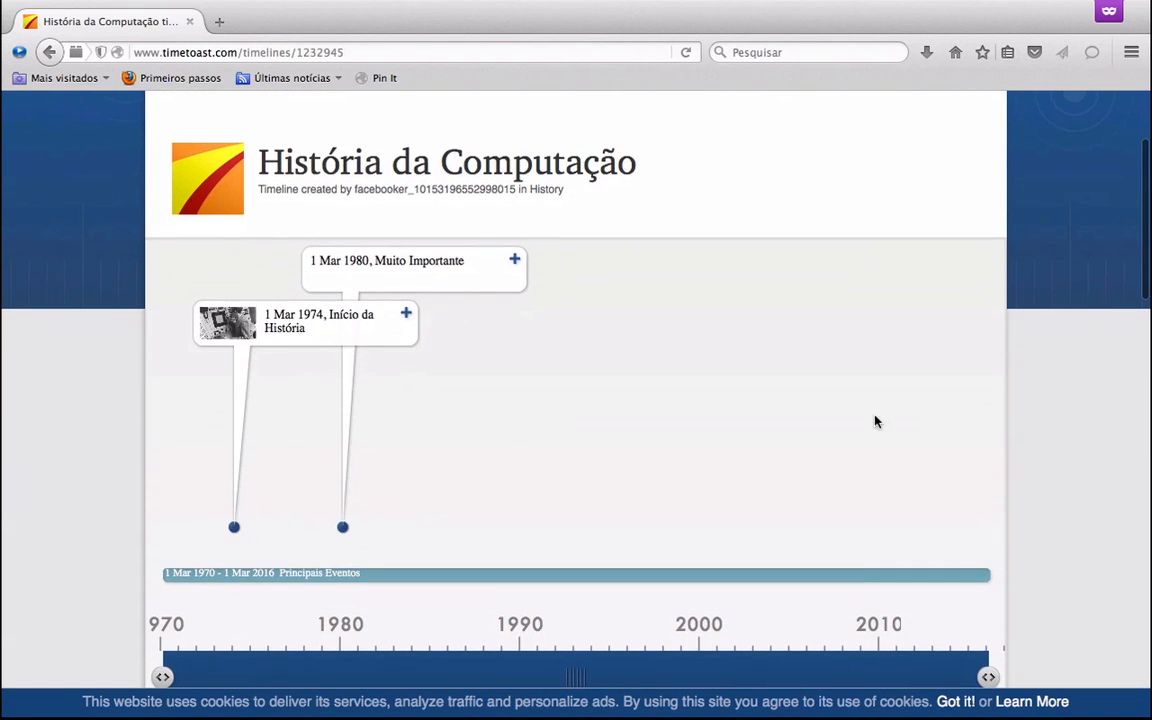
Step: View the details of the "Muito Importante" event, close them and look over the rest of the public timeline page
{"action": "left_click", "coordinate": [372, 268]}
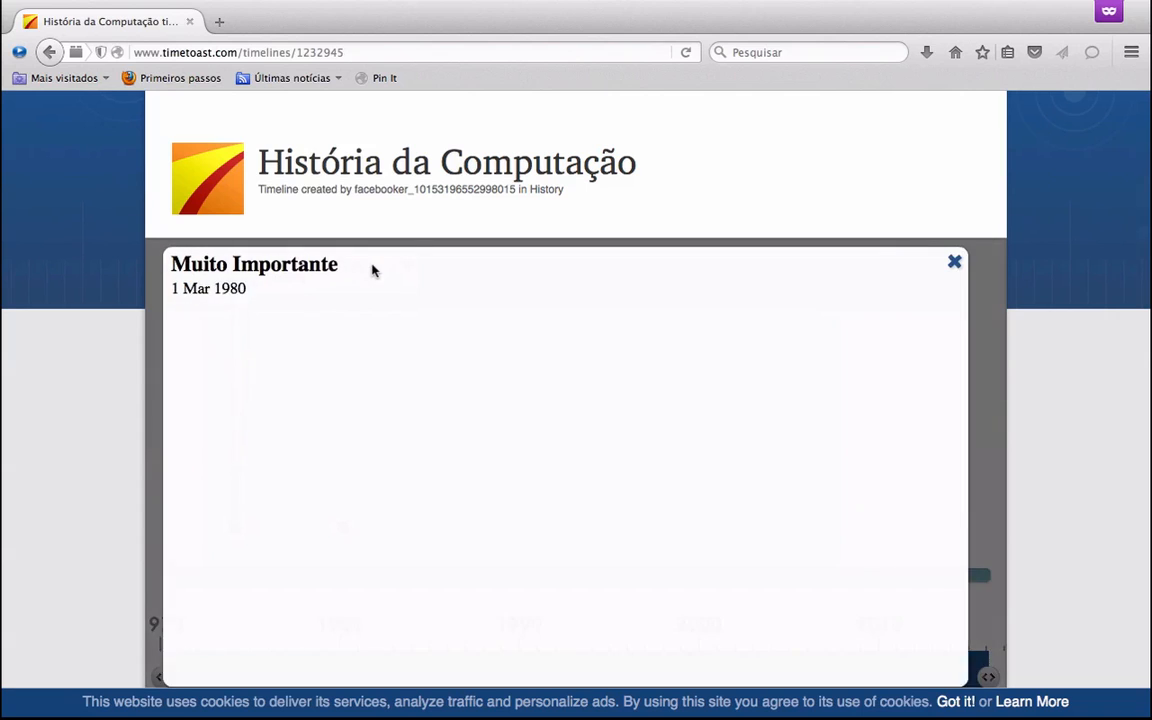
{"action": "left_click", "coordinate": [981, 264]}
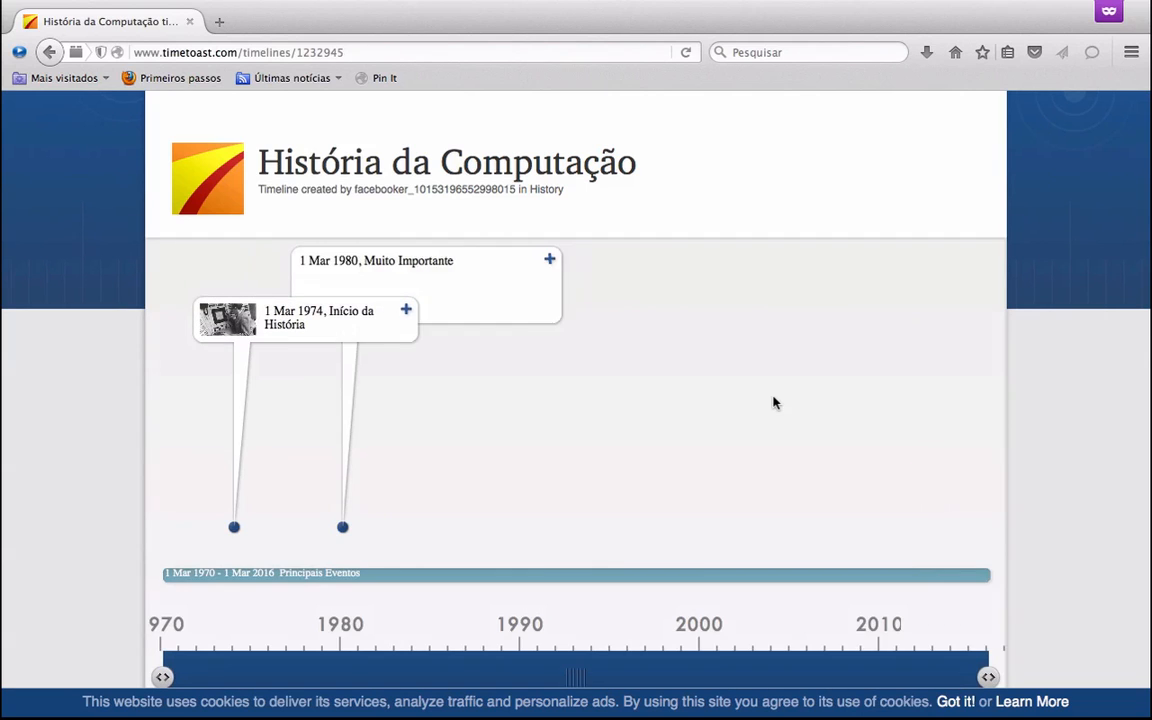
{"action": "scroll", "coordinate": [773, 402], "scroll_direction": "down", "scroll_amount": 3}
{"action": "scroll", "coordinate": [773, 402], "scroll_direction": "down", "scroll_amount": 3}
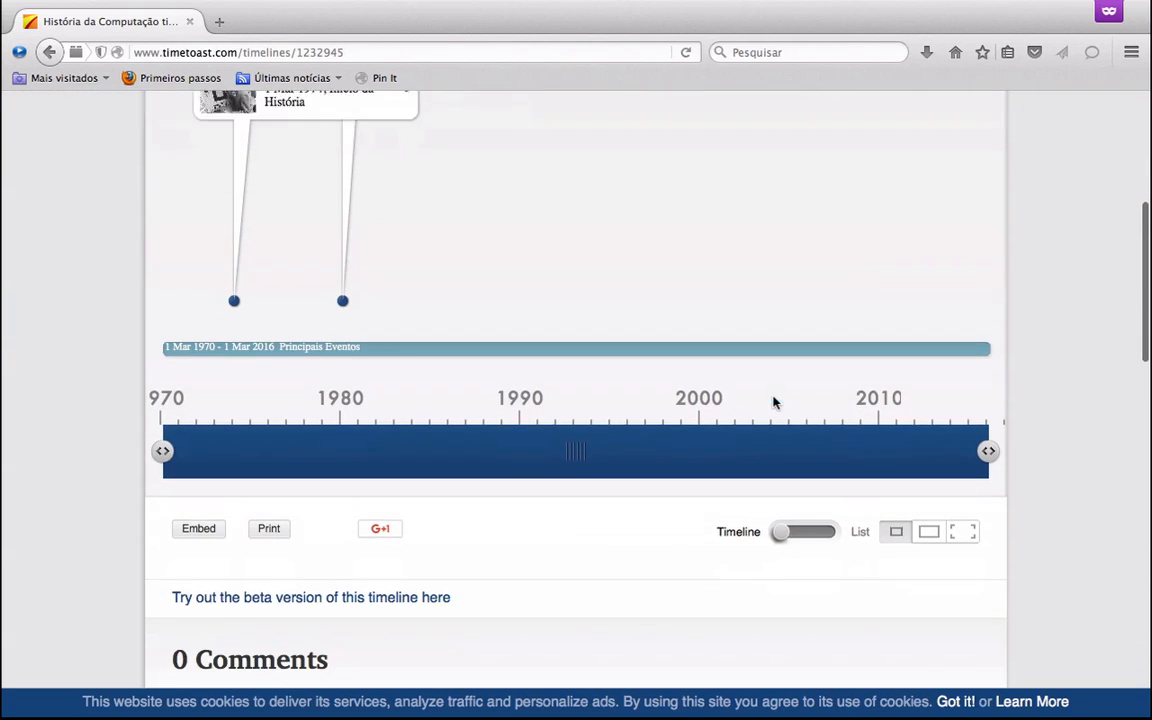
{"action": "scroll", "coordinate": [773, 402], "scroll_direction": "up", "scroll_amount": 5}
{"action": "scroll", "coordinate": [773, 402], "scroll_direction": "up", "scroll_amount": 3}
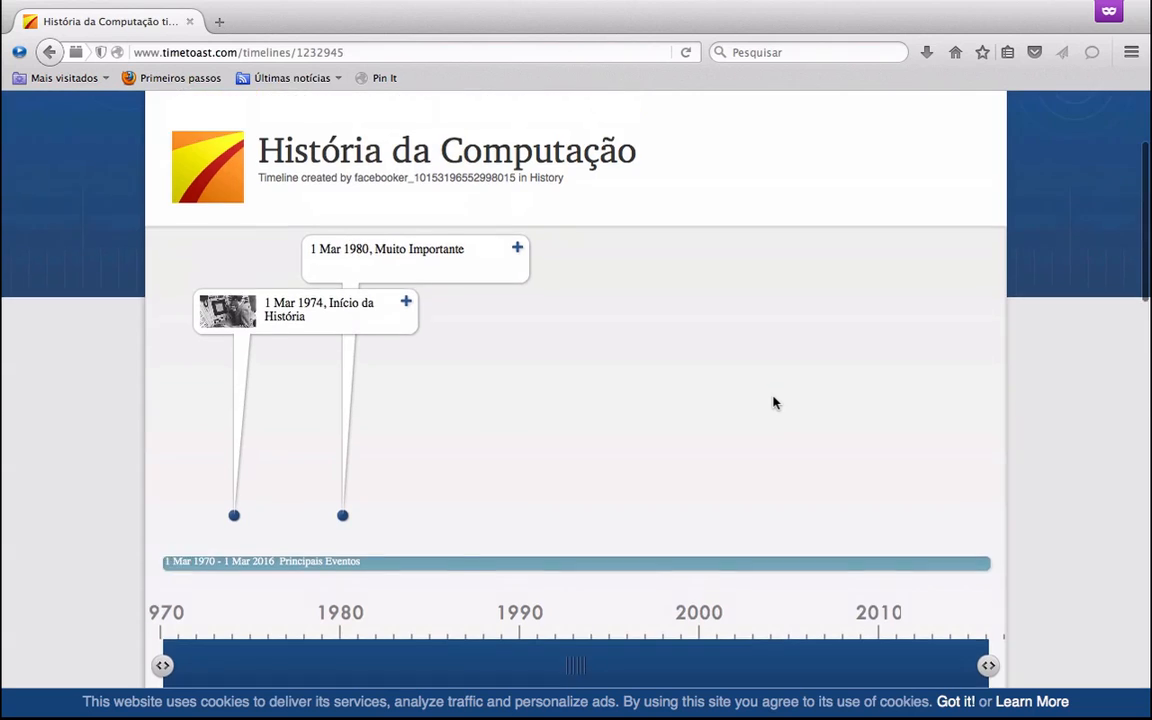
Step: Highlight the public timeline's web address, and view and close the details of the "Início da História" event
{"action": "left_click", "coordinate": [383, 54]}
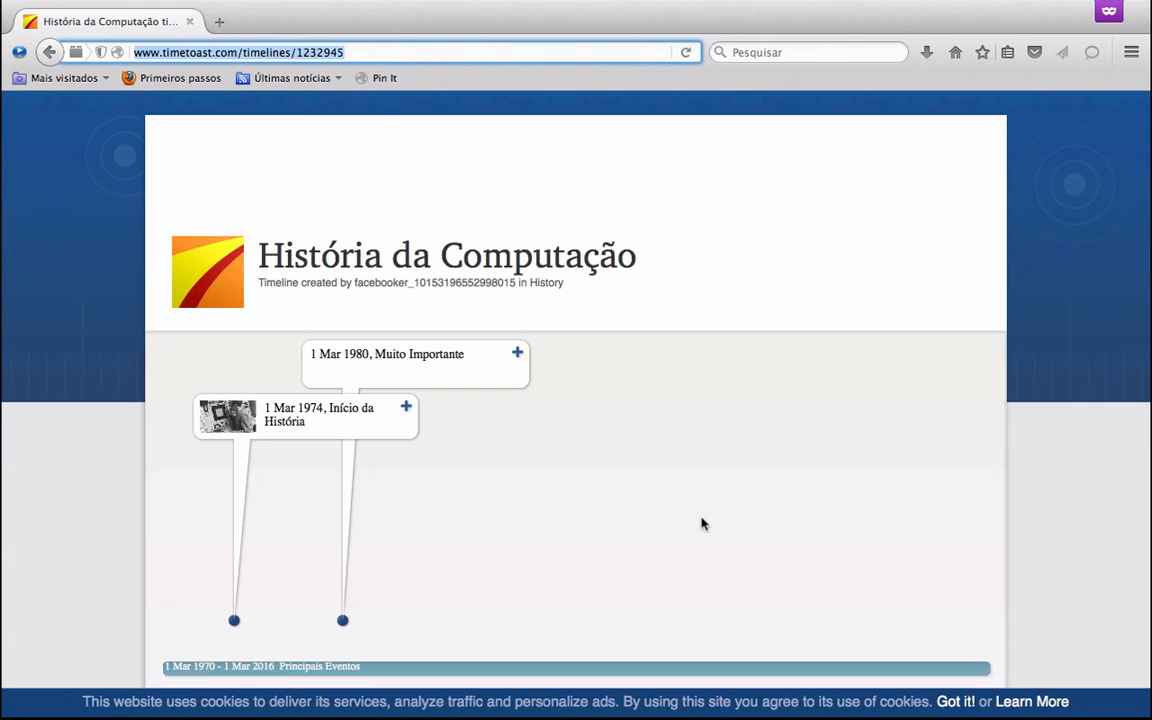
{"action": "scroll", "coordinate": [705, 522], "scroll_direction": "down", "scroll_amount": 2}
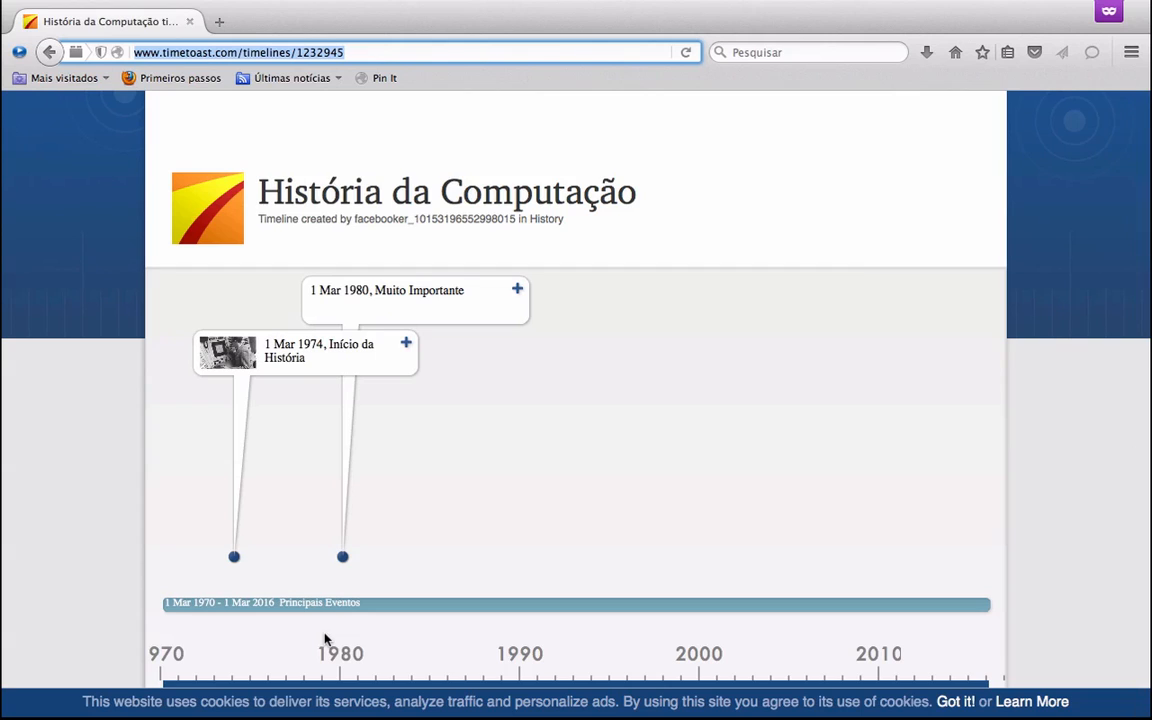
{"action": "scroll", "coordinate": [324, 640], "scroll_direction": "down", "scroll_amount": 1}
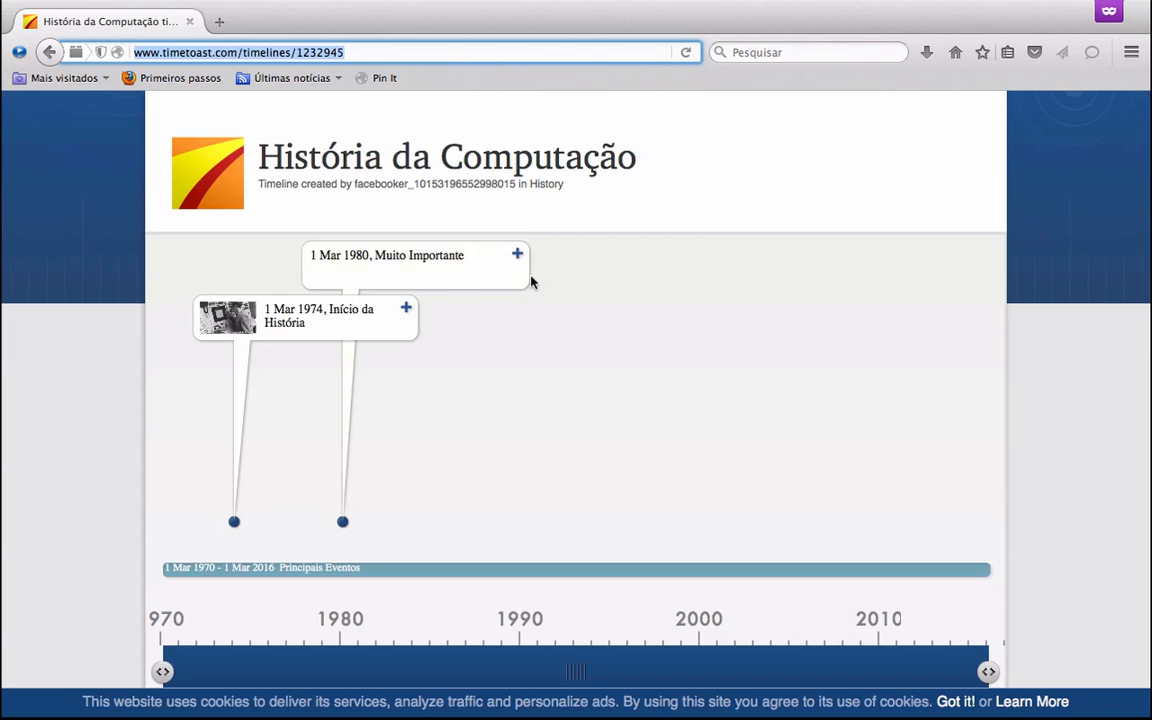
{"action": "left_click", "coordinate": [406, 311]}
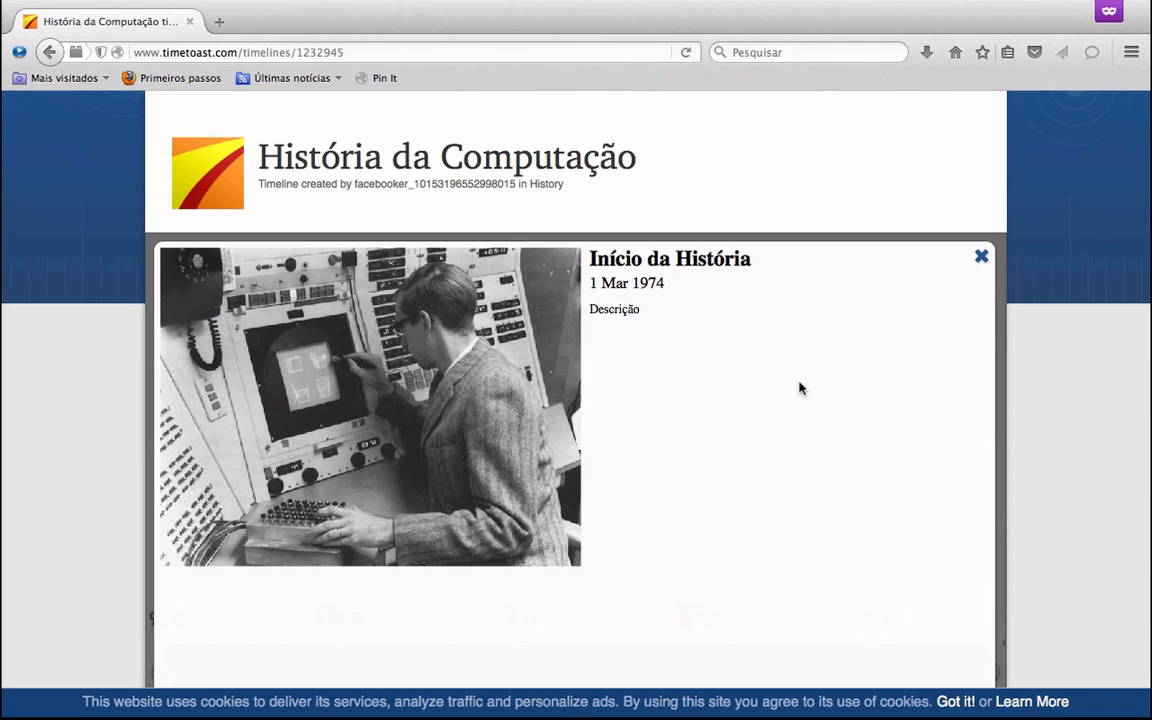
{"action": "left_click", "coordinate": [981, 257]}
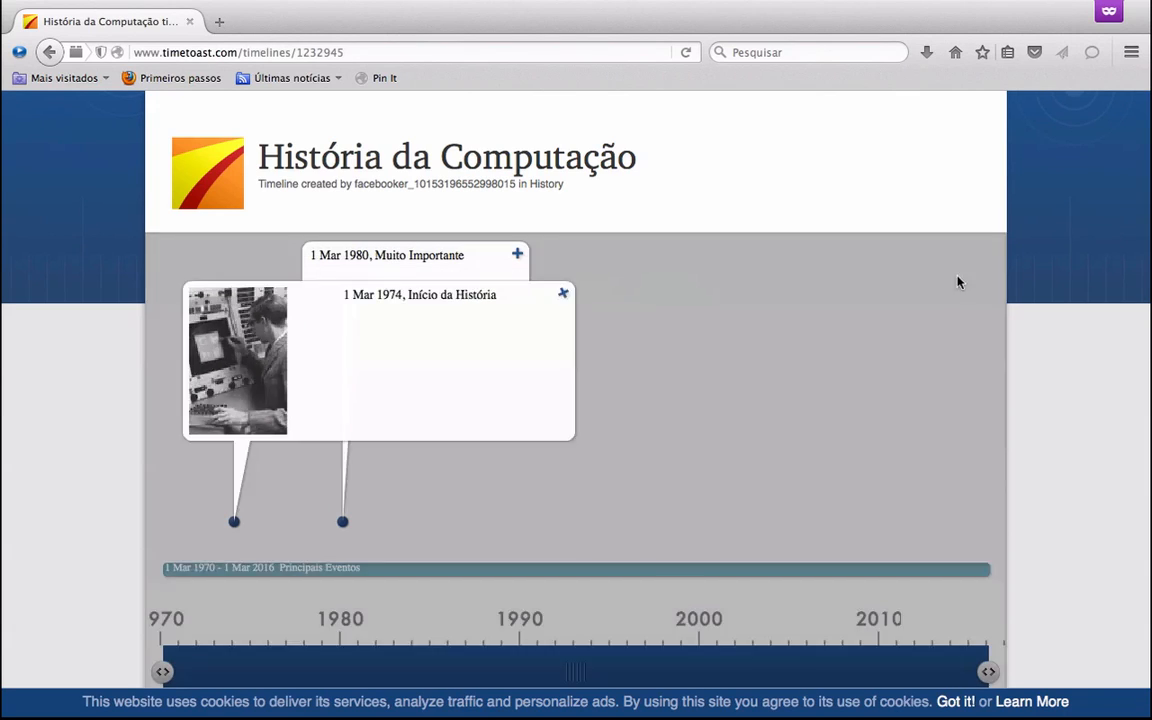